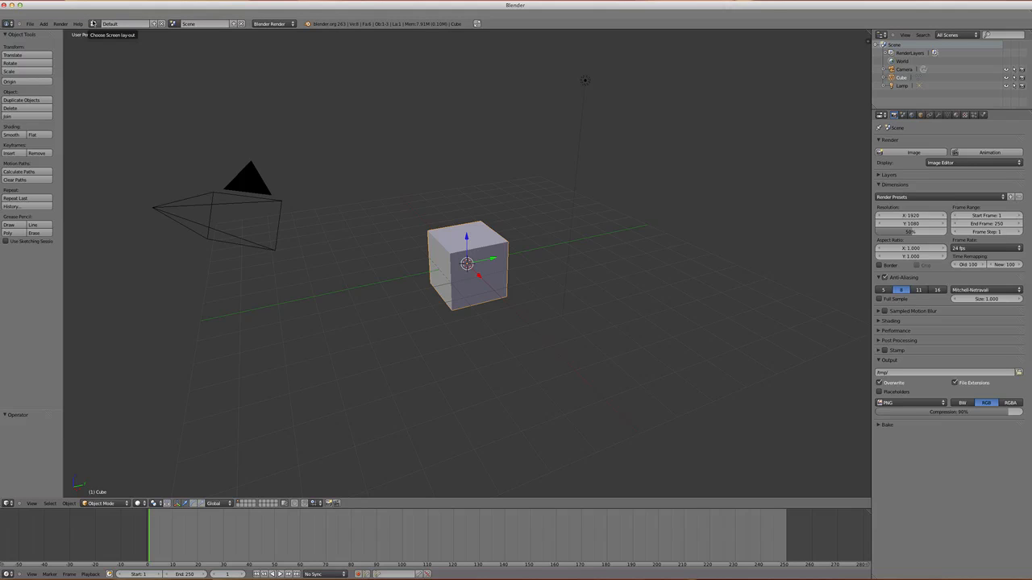
Step: Switch to the Compositing screen layout and enable Use Nodes for the scene
click(92, 23)
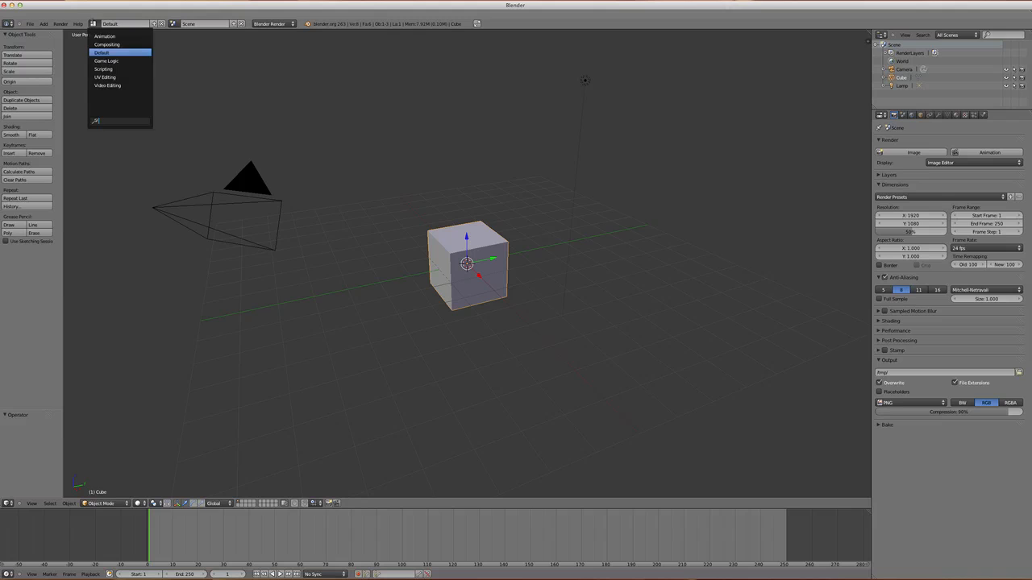
click(103, 40)
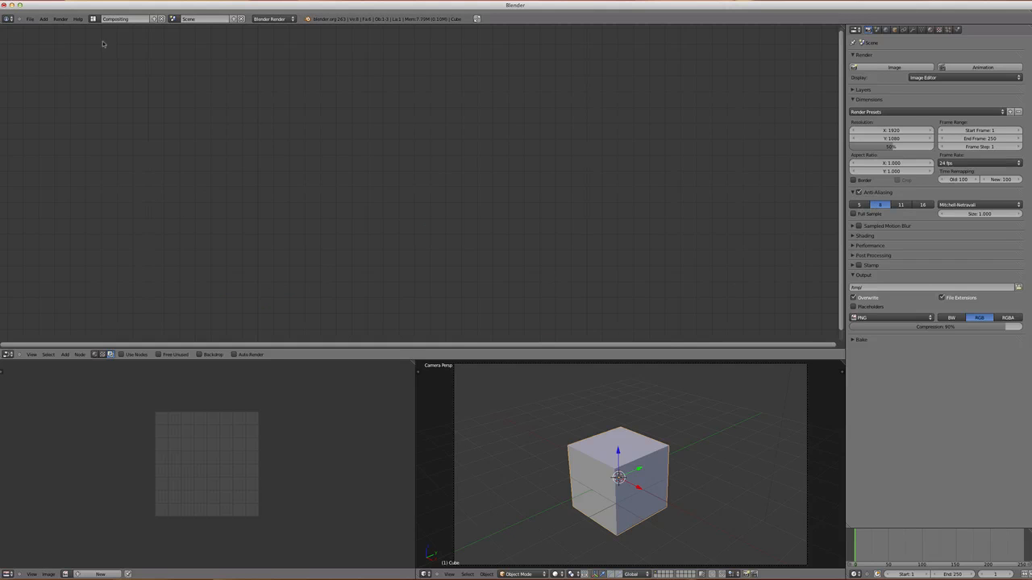
click(120, 355)
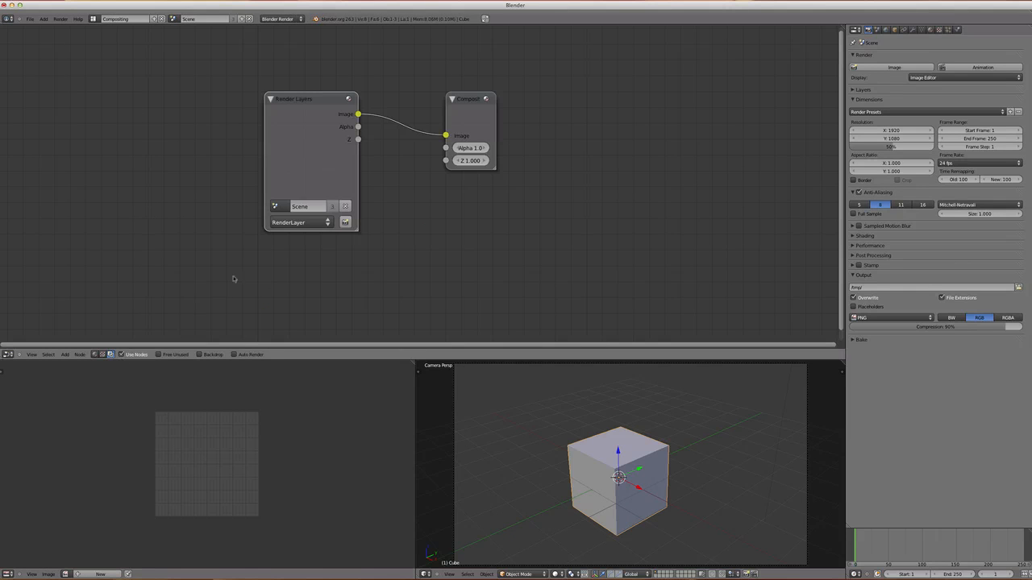
Step: Delete the default Render Layers and Composite nodes to empty the node editor
drag(298, 183, 188, 131)
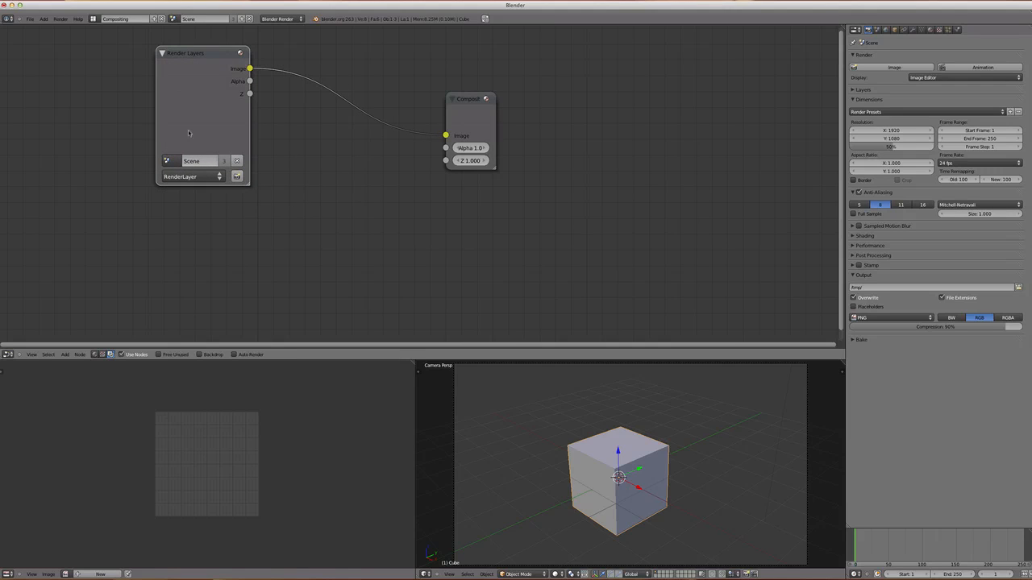
key(x)
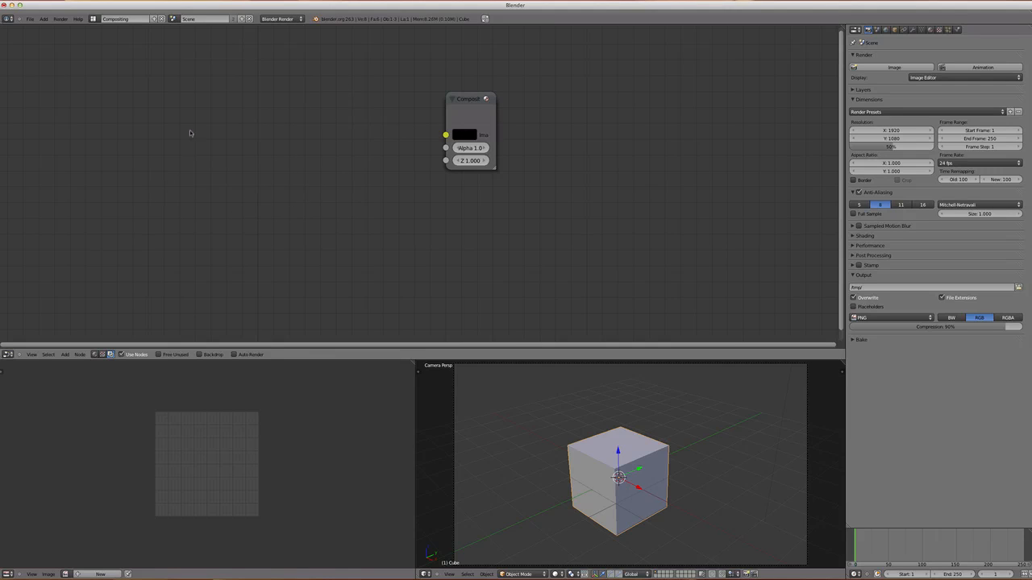
click(468, 113)
key(x)
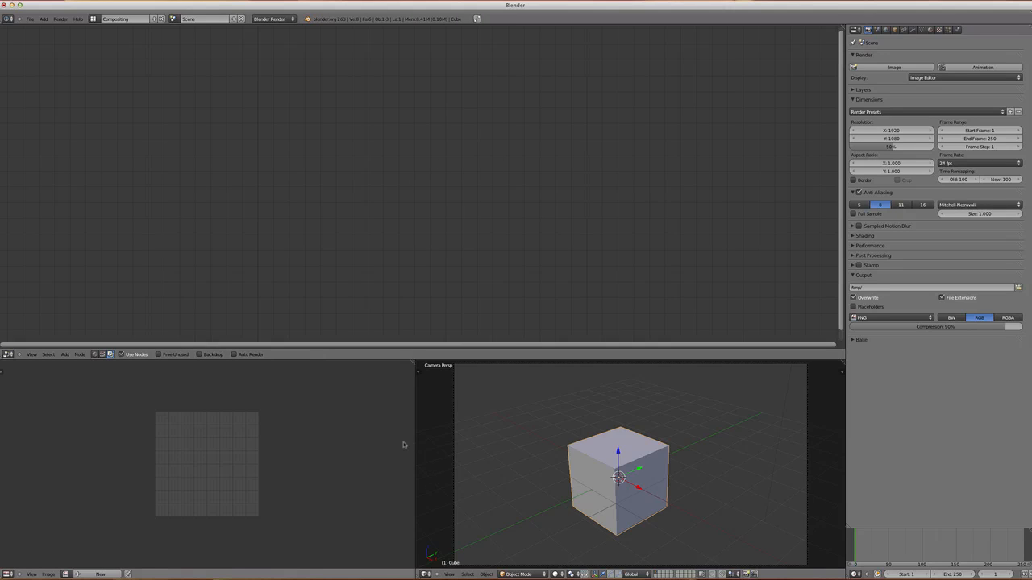
Step: Resize the areas to shrink the 3D view and properties to slivers and give the image editor more width and height
drag(416, 426, 832, 425)
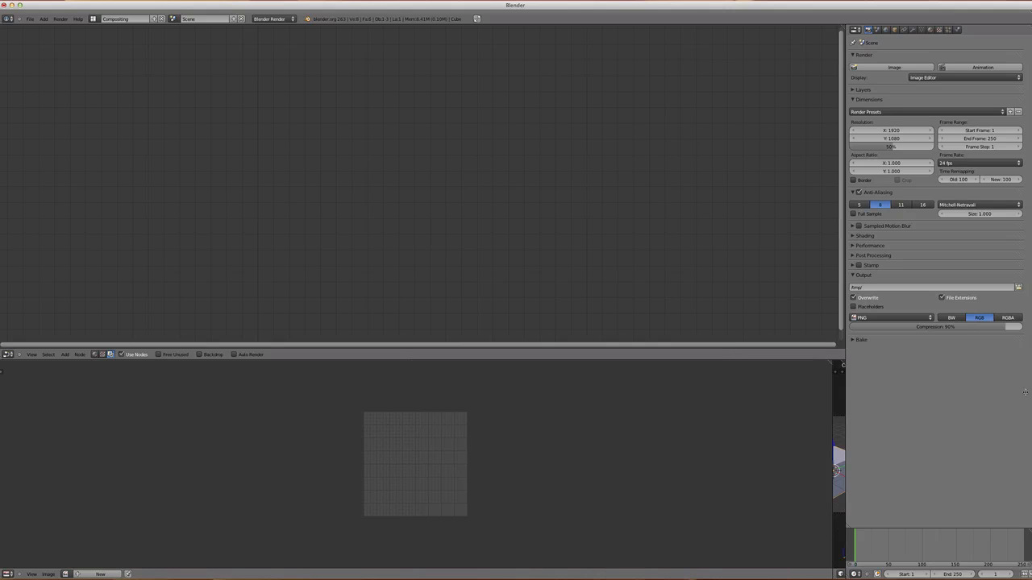
drag(844, 338, 1011, 365)
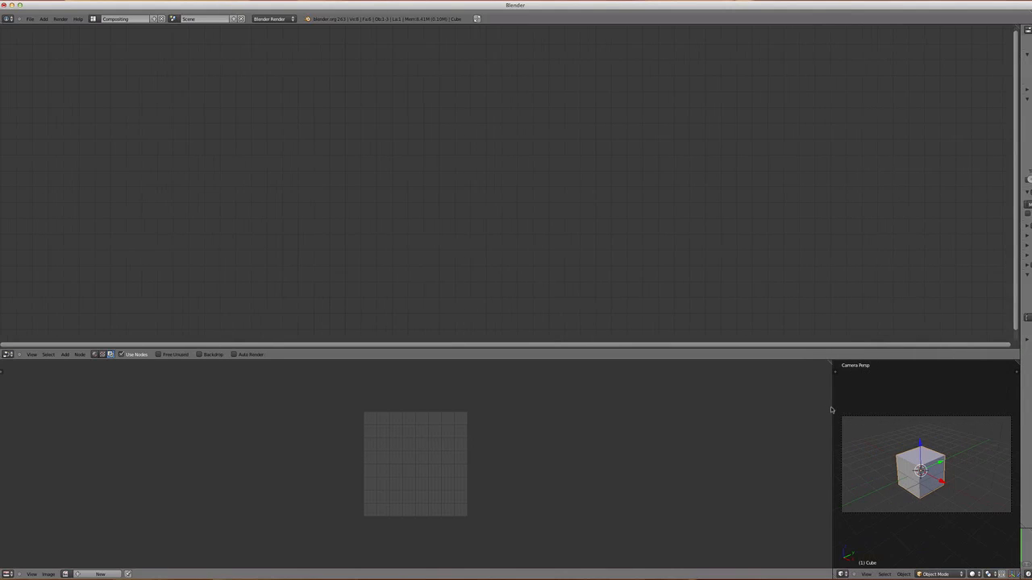
drag(832, 406, 1008, 406)
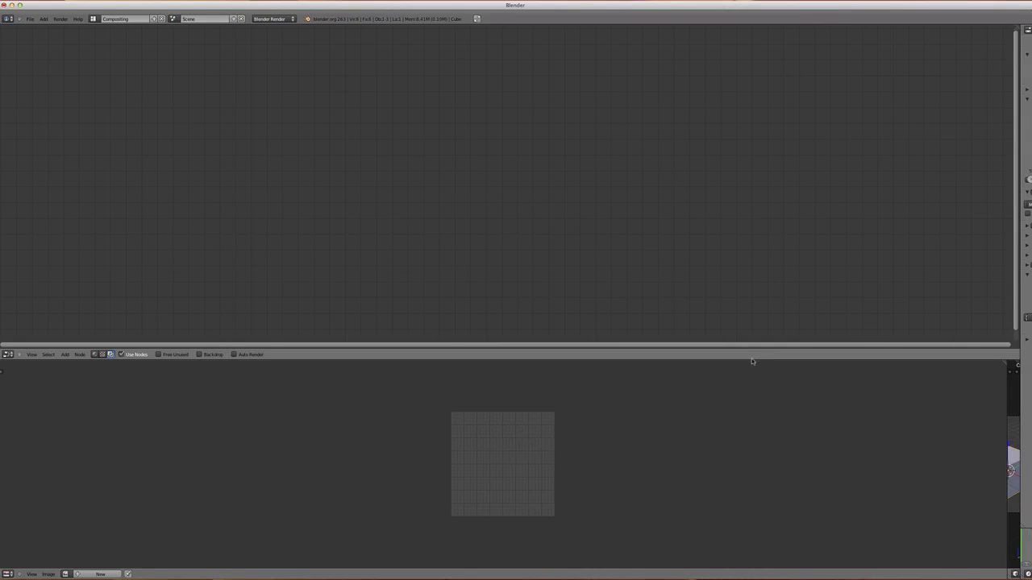
drag(751, 356, 740, 292)
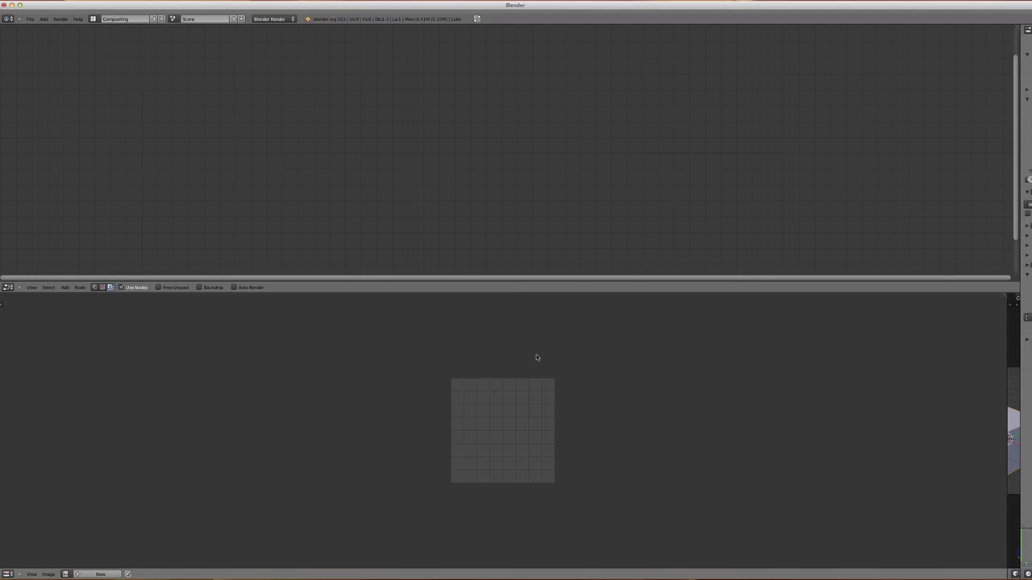
Step: Bring Alfa-Romeo.jpeg from the Finder images folder into Blender's node editor as an Image node and position it
key(super+Tab)
key(super+Tab)
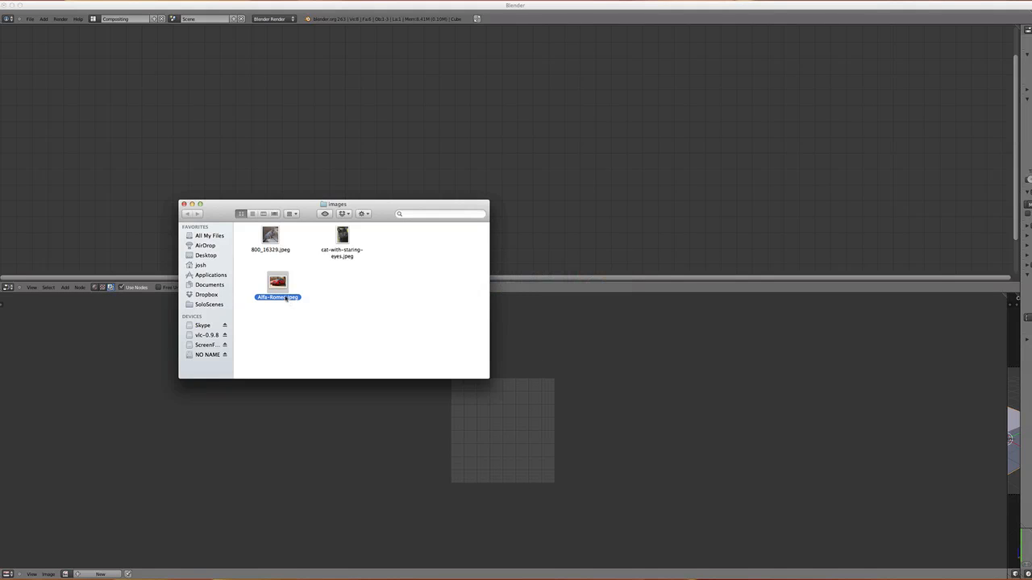
drag(281, 297, 186, 125)
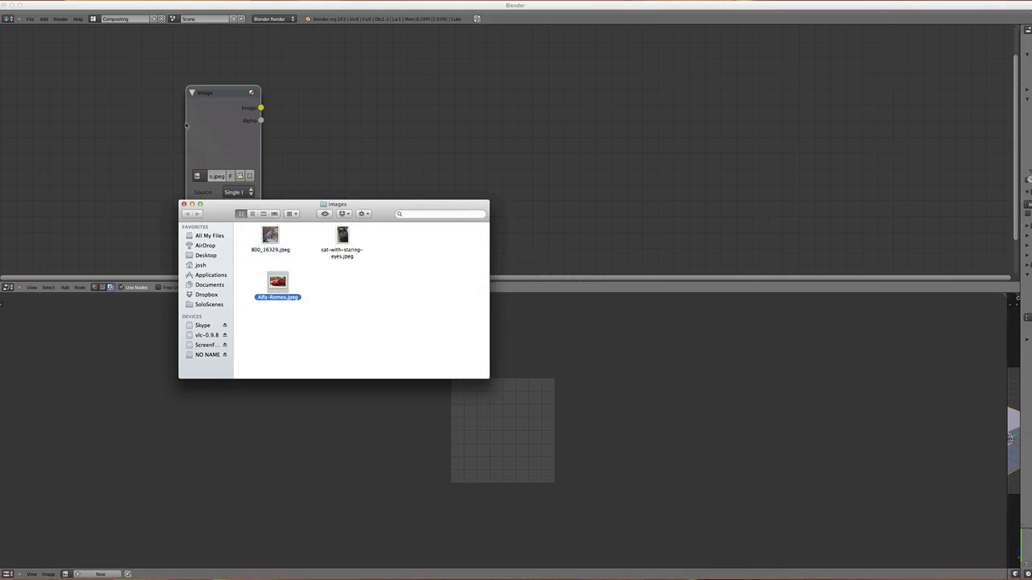
click(307, 101)
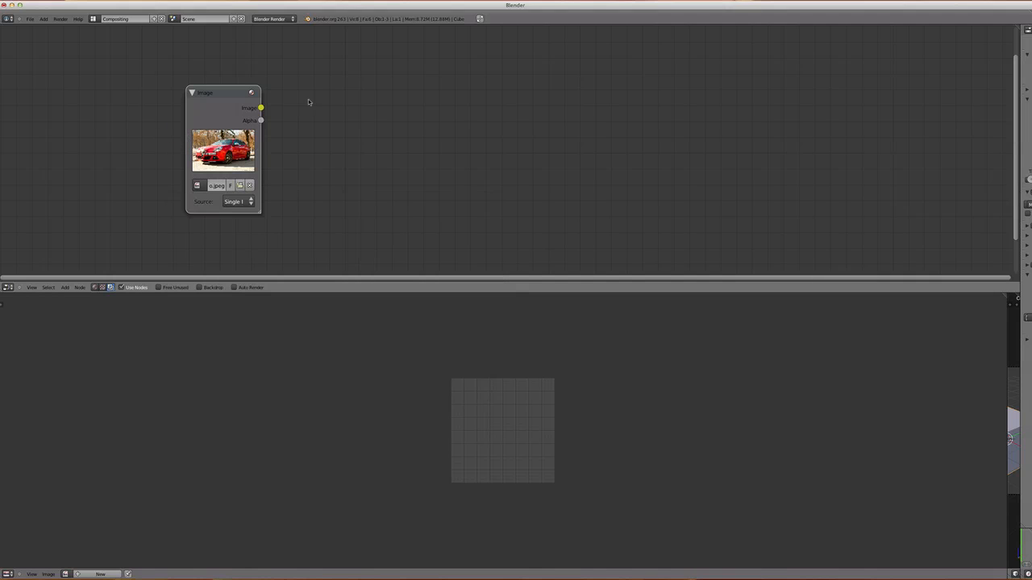
drag(217, 104, 158, 92)
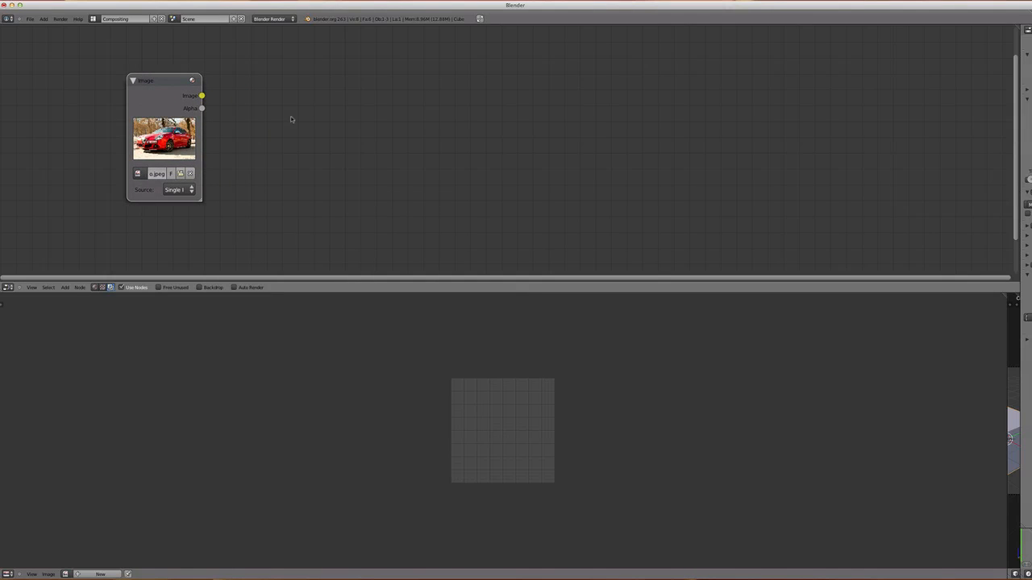
Step: Add a Viewer node fed by the Image node's image output and display Viewer Node in the image editor
key(shift+a)
mouse_move(286, 110)
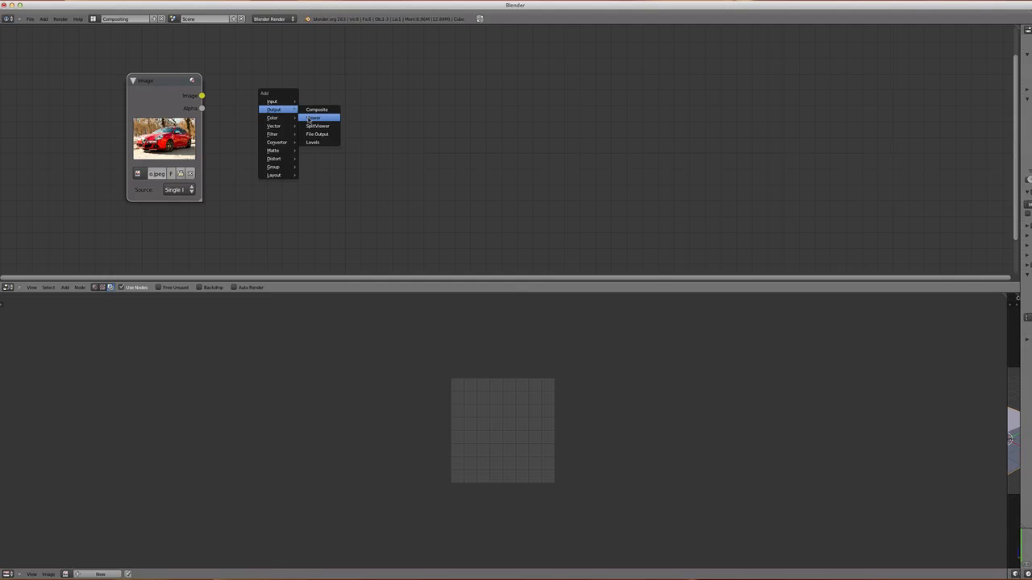
click(310, 117)
drag(308, 135, 202, 96)
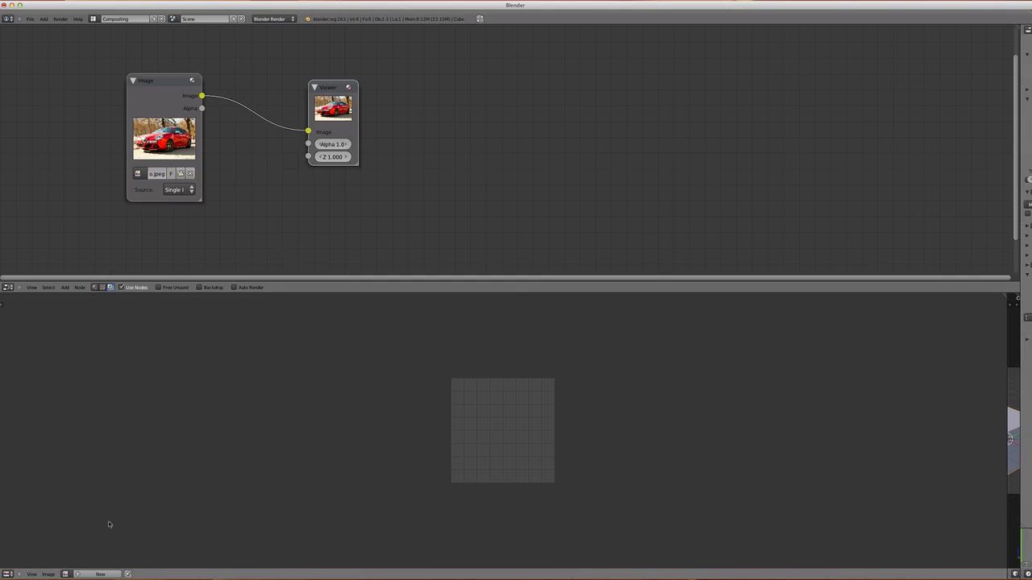
click(77, 574)
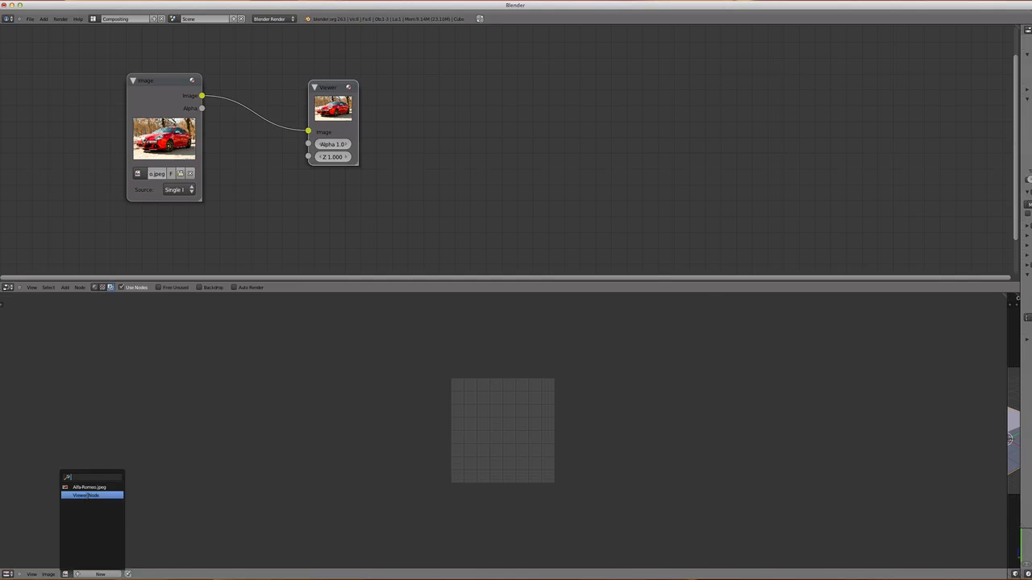
click(86, 495)
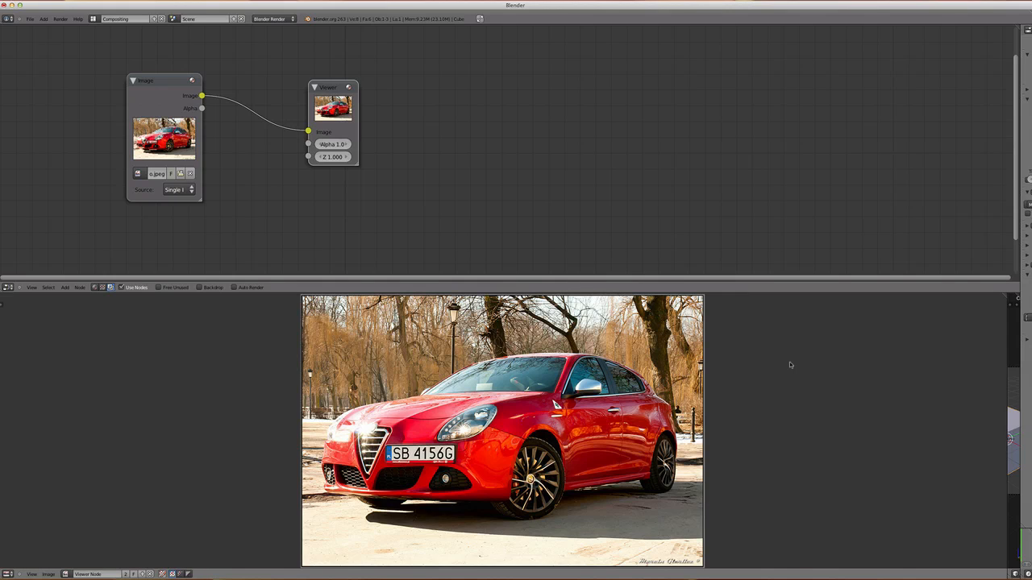
Step: Show the histogram, waveform and vectorscope beside the viewer image and widen their area
key(t)
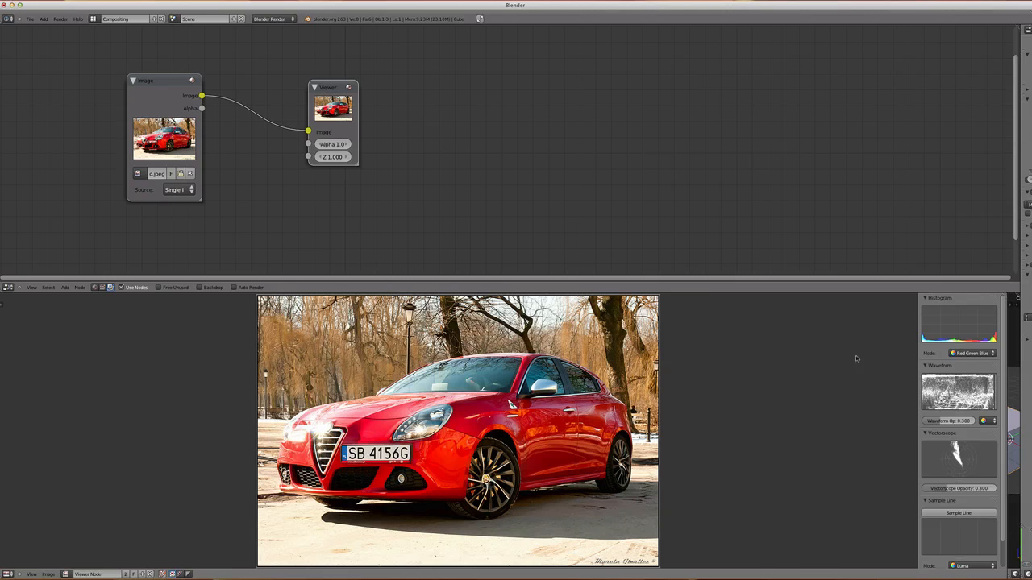
drag(910, 352, 859, 353)
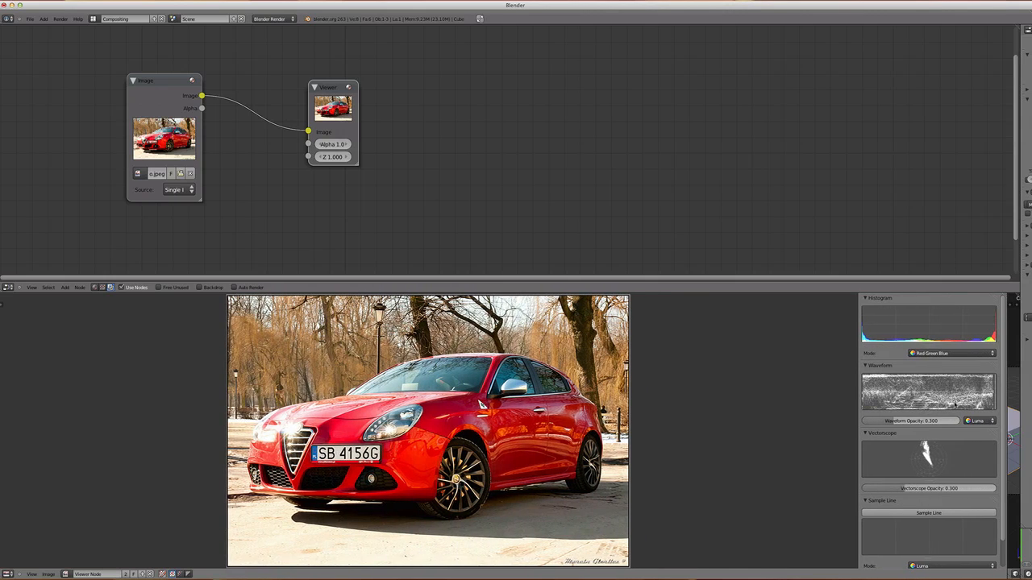
scroll(954, 406, down, 1)
scroll(955, 405, up, 1)
Step: Examine the car picture in the image editor both close up and as a whole
scroll(506, 350, up, 6)
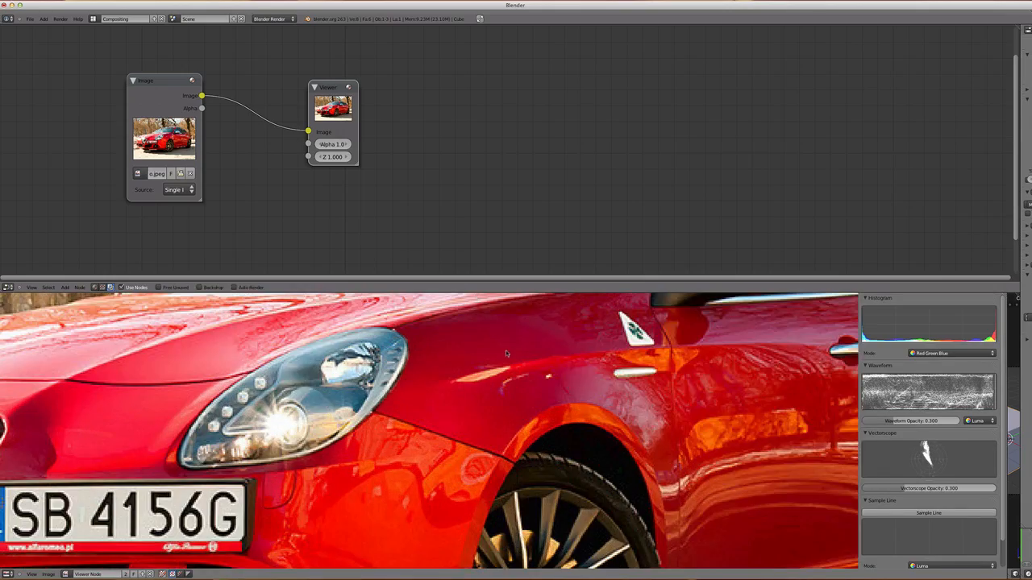
scroll(506, 353, up, 10)
scroll(512, 356, down, 20)
scroll(512, 356, up, 6)
scroll(512, 356, down, 1)
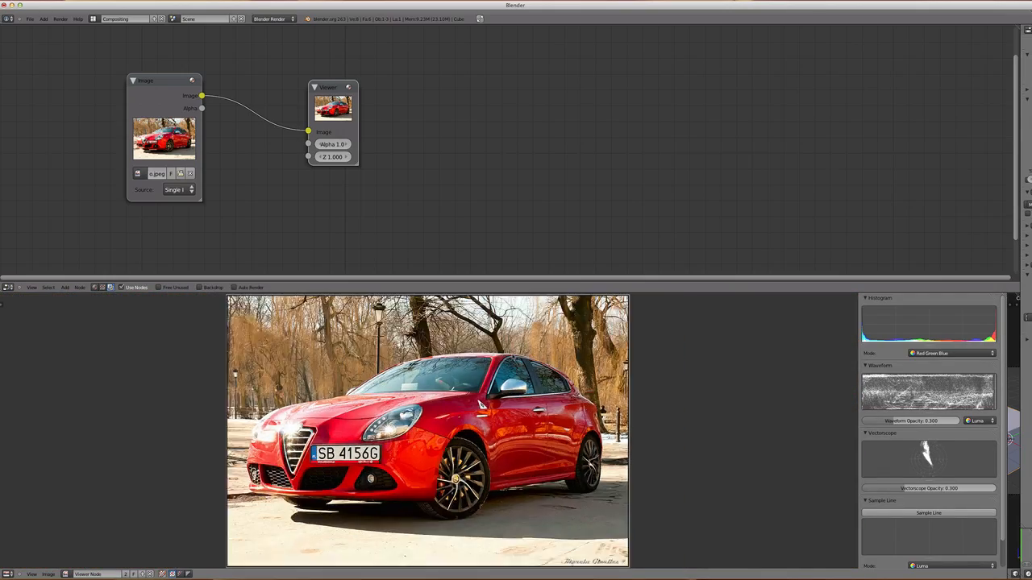
scroll(512, 356, down, 1)
scroll(512, 356, up, 1)
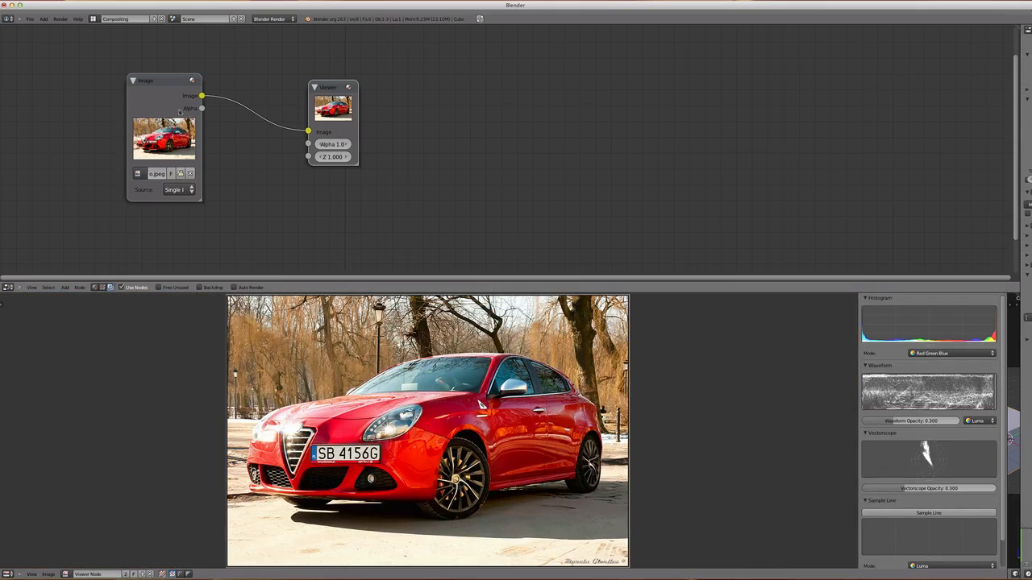
Step: Move the Image and Viewer nodes apart to leave room between them
drag(179, 112, 136, 80)
drag(331, 114, 428, 158)
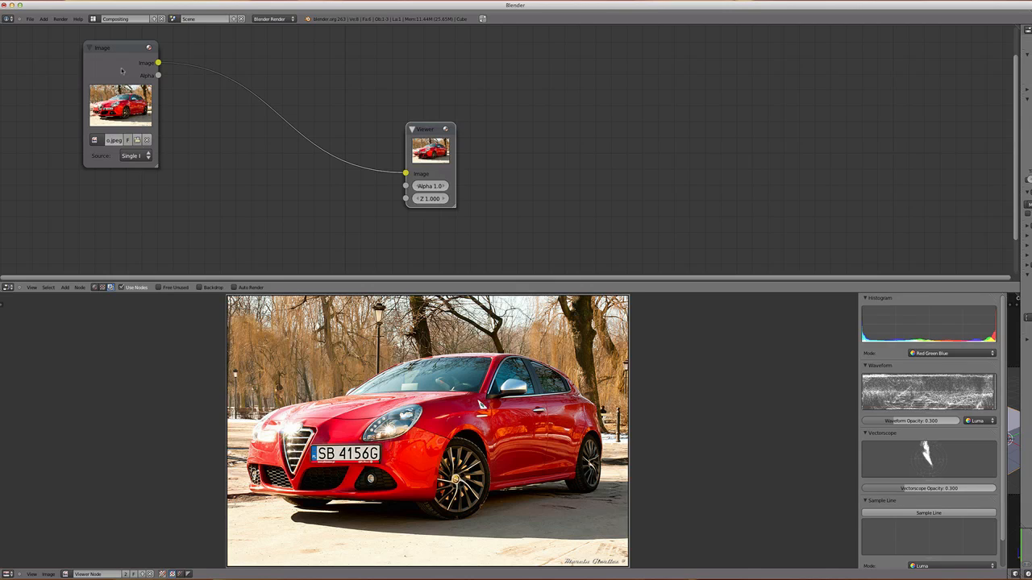
drag(122, 71, 117, 64)
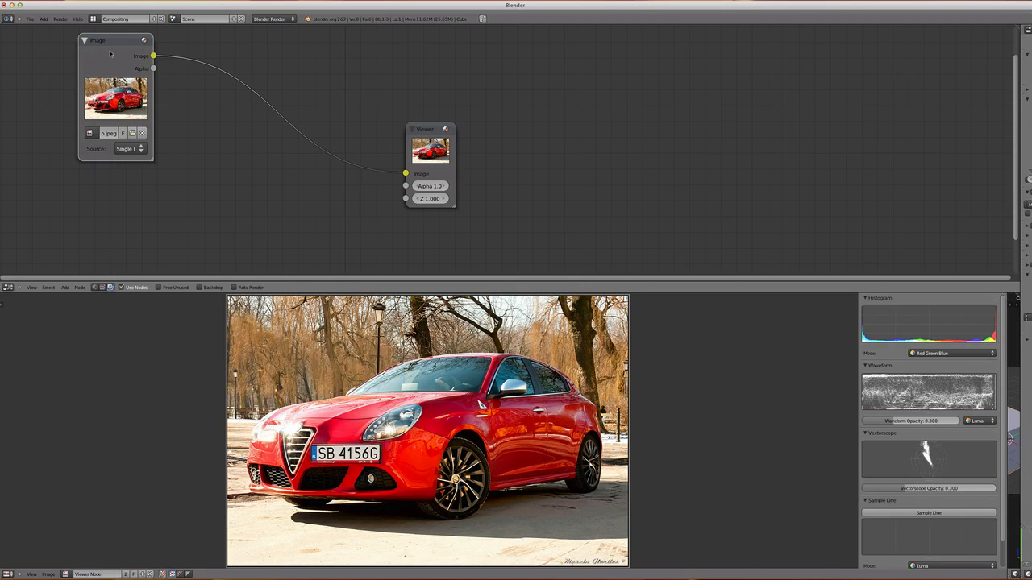
key(shift+a)
mouse_move(256, 135)
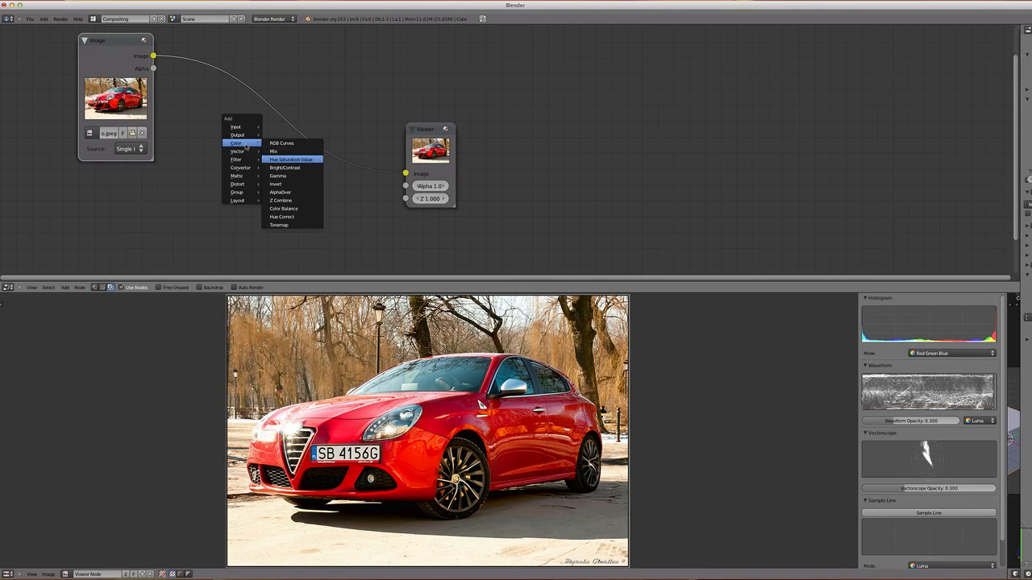
key(Up)
key(Up)
key(Up)
key(Up)
key(Up)
key(Up)
key(Up)
key(Up)
key(Up)
key(Up)
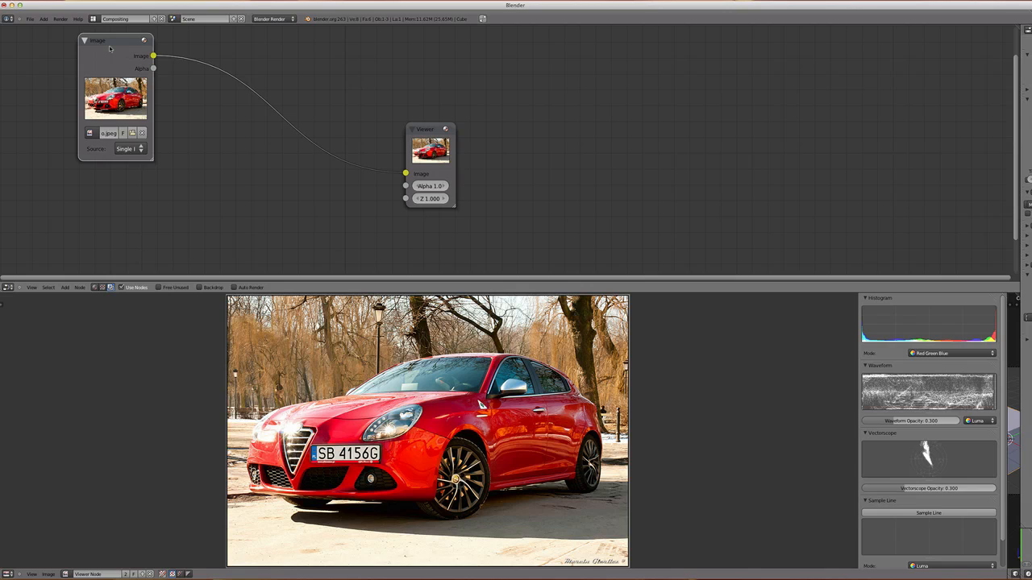
Step: Spread the linked Image and Viewer nodes even further apart, placing the Viewer node lower
drag(110, 49, 70, 47)
drag(417, 137, 527, 189)
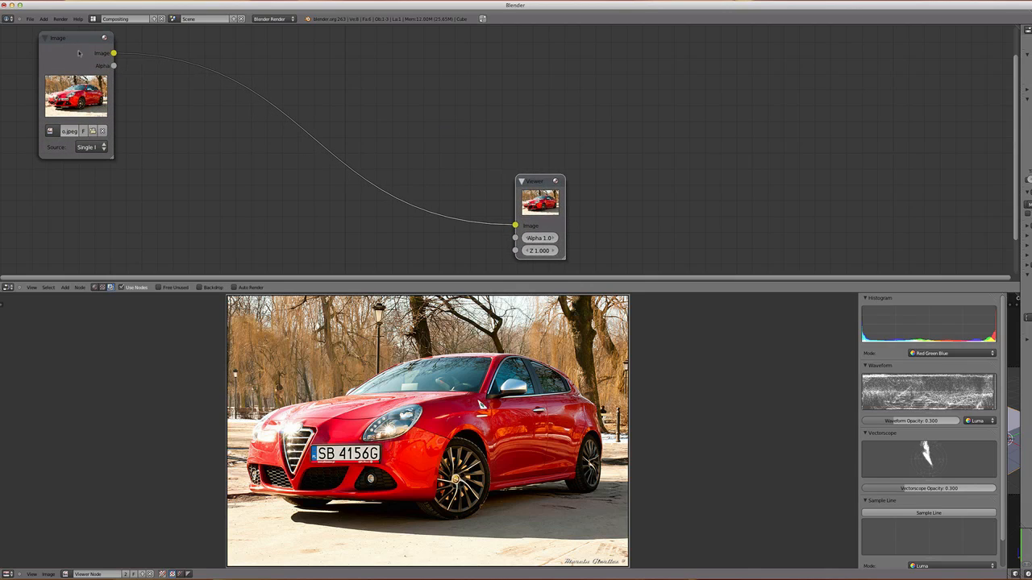
drag(81, 54, 93, 54)
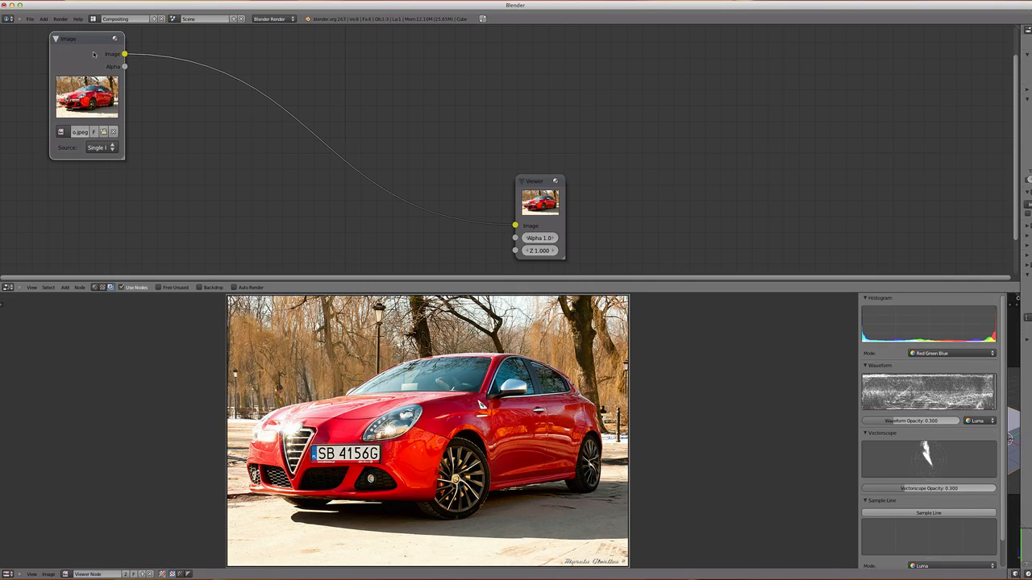
Step: Insert a Hue Saturation Value node into the link between the Image and Viewer nodes and place it beside the Image node
key(shift+a)
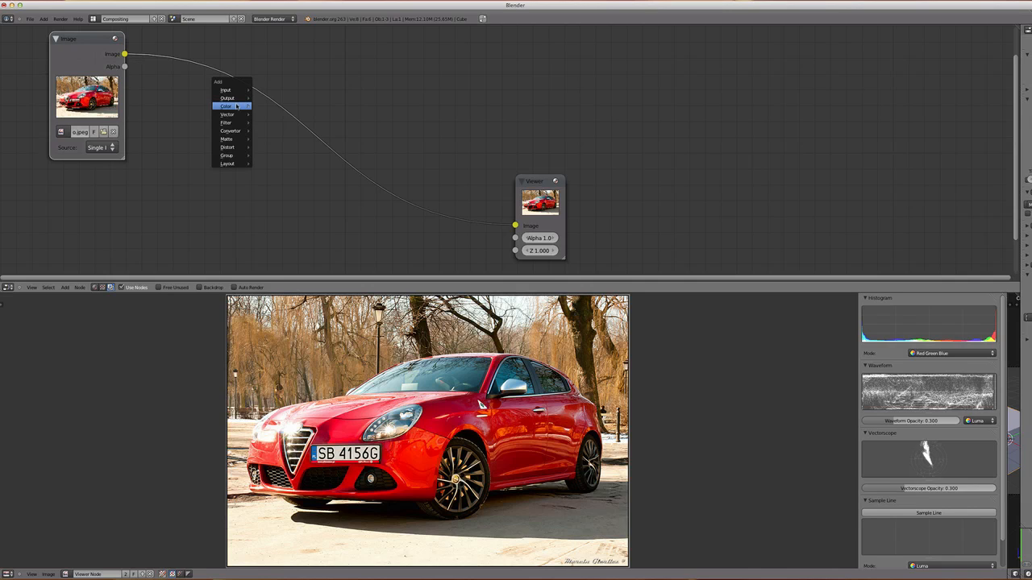
mouse_move(251, 105)
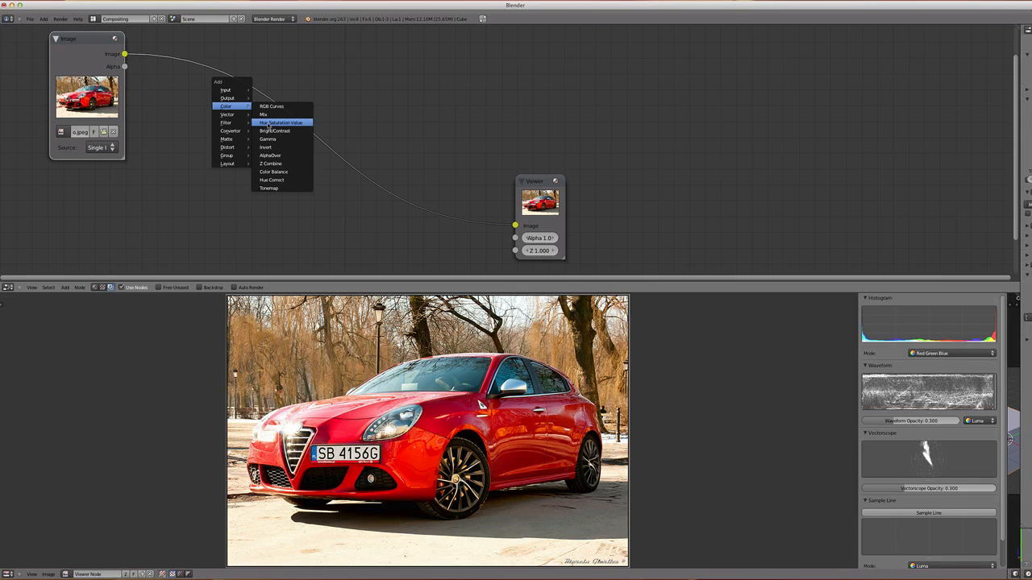
click(269, 123)
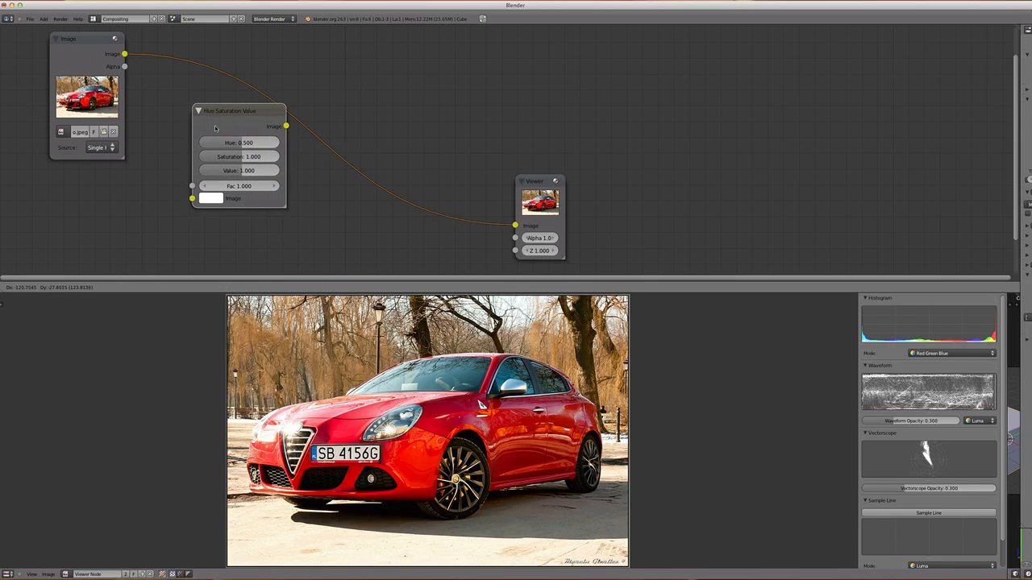
click(220, 119)
scroll(220, 119, down, 1)
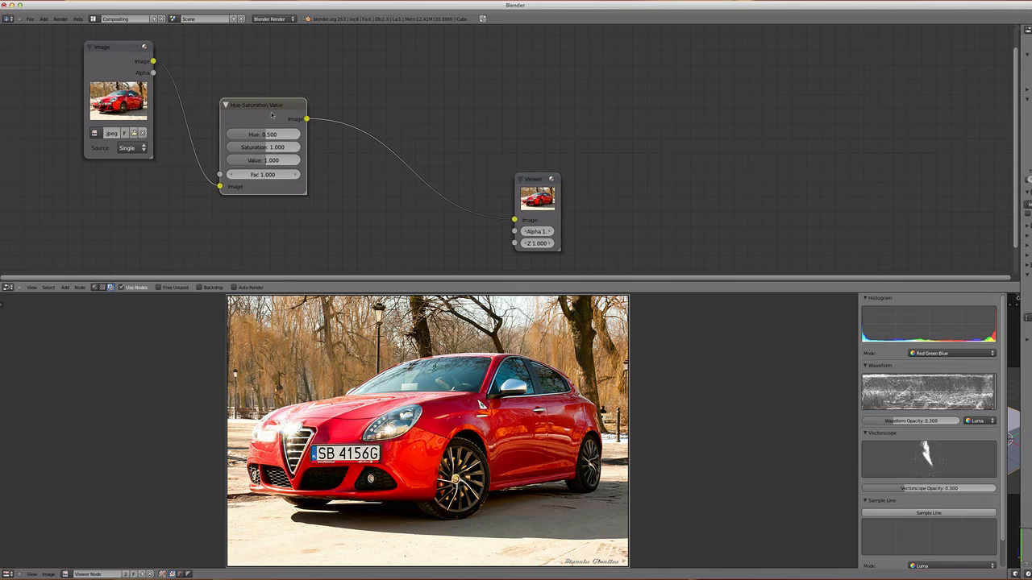
drag(271, 111, 243, 53)
Step: Set the saturation of the Hue Saturation Value node to 0.648
scroll(243, 54, down, 1)
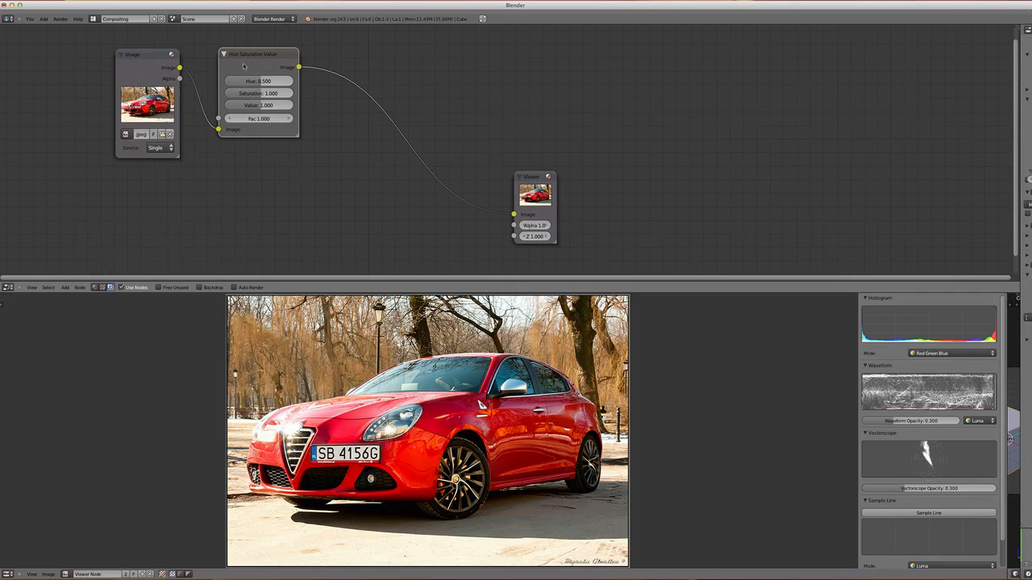
drag(263, 93, 250, 95)
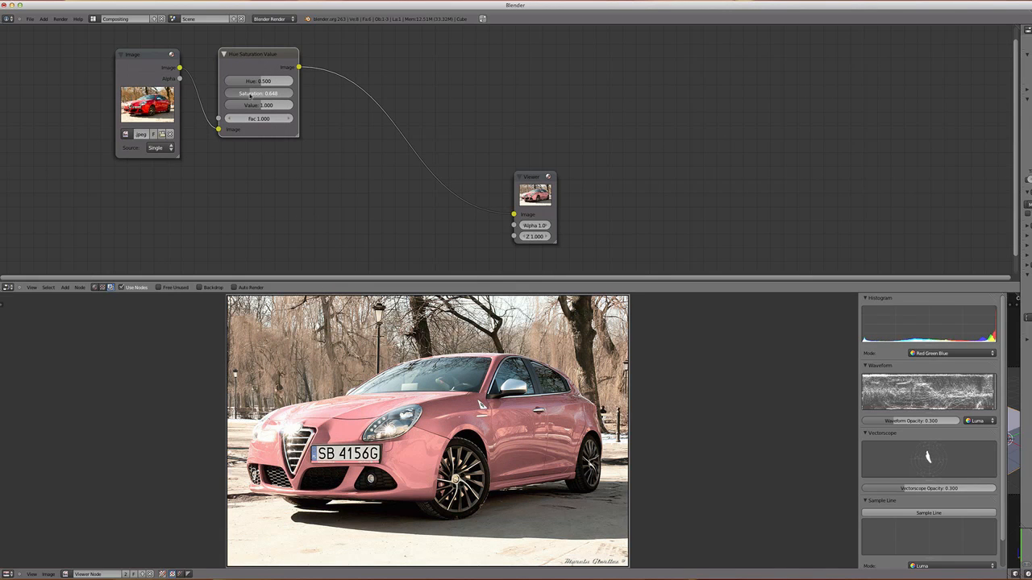
Step: Set the saturation of the Hue Saturation Value node to 0.7
click(251, 95)
key(BackSpace)
text(0.7)
key(Return)
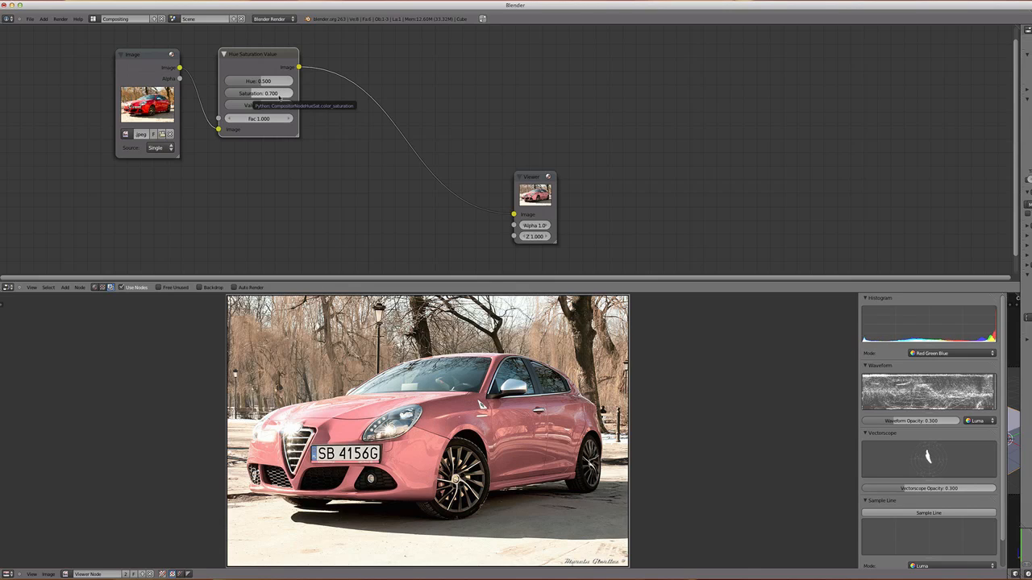
Step: Spread the nodes out by moving the Viewer node farther right and the Image and Hue Saturation Value nodes farther left
drag(533, 191, 656, 218)
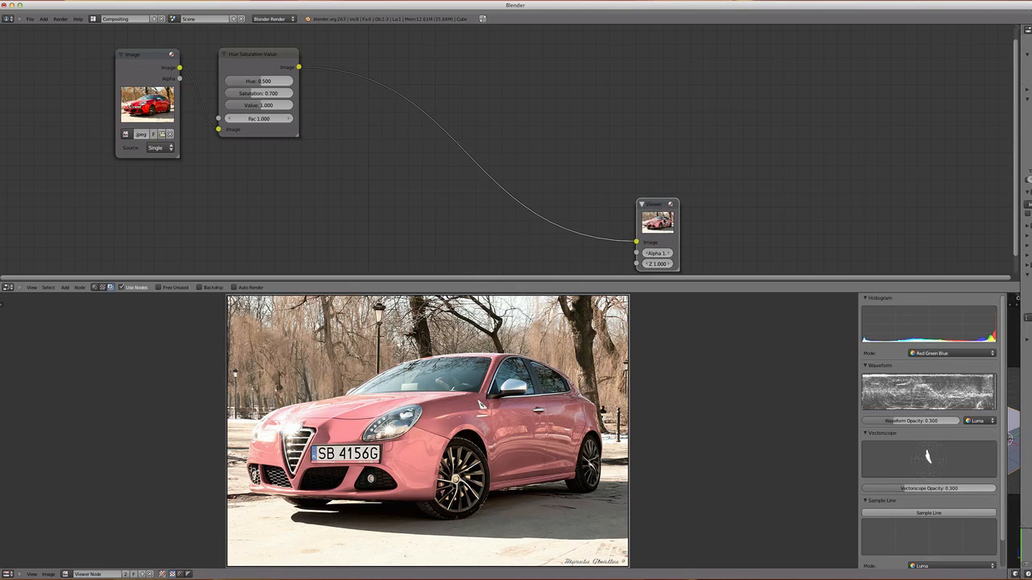
drag(142, 65, 96, 59)
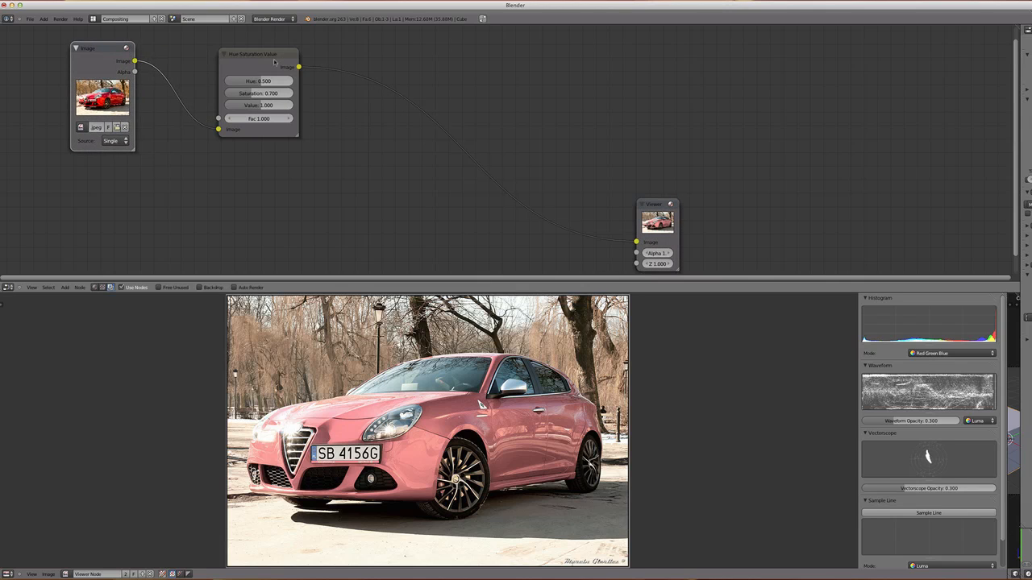
drag(276, 62, 213, 66)
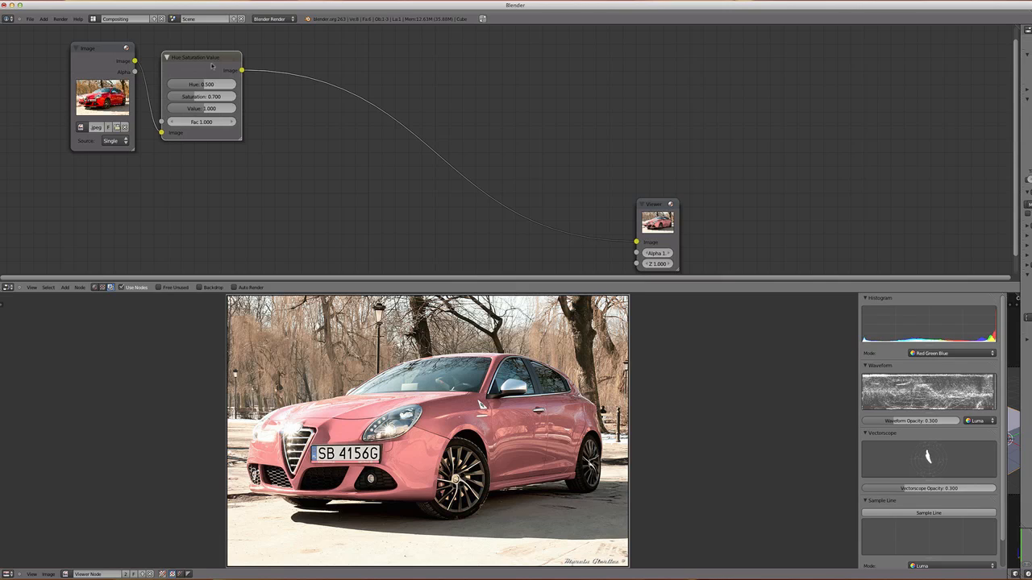
Step: Try a saturation of 0.4 on the Hue Saturation Value node, and change it to 0.5
click(202, 96)
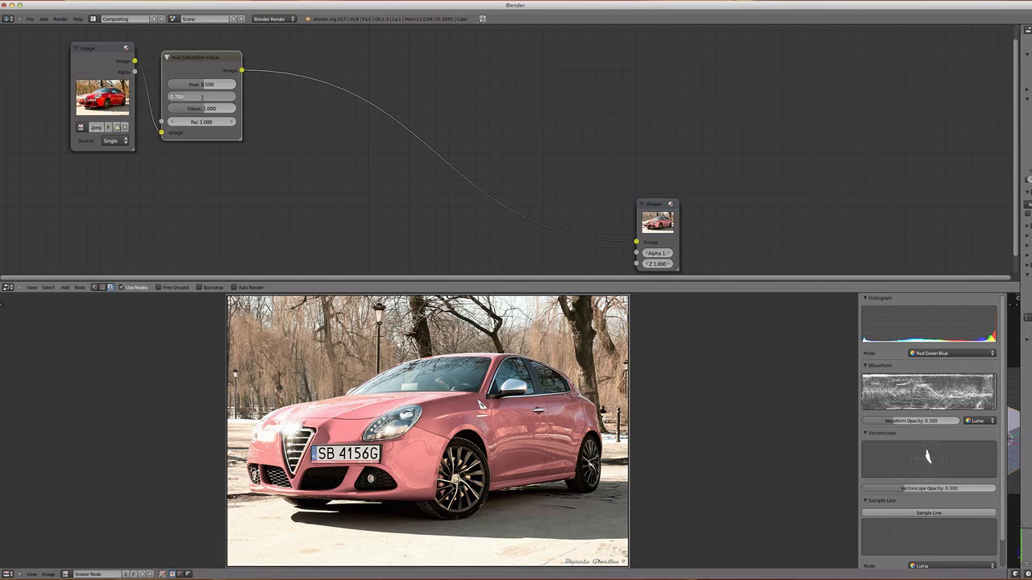
key(BackSpace)
key(Return)
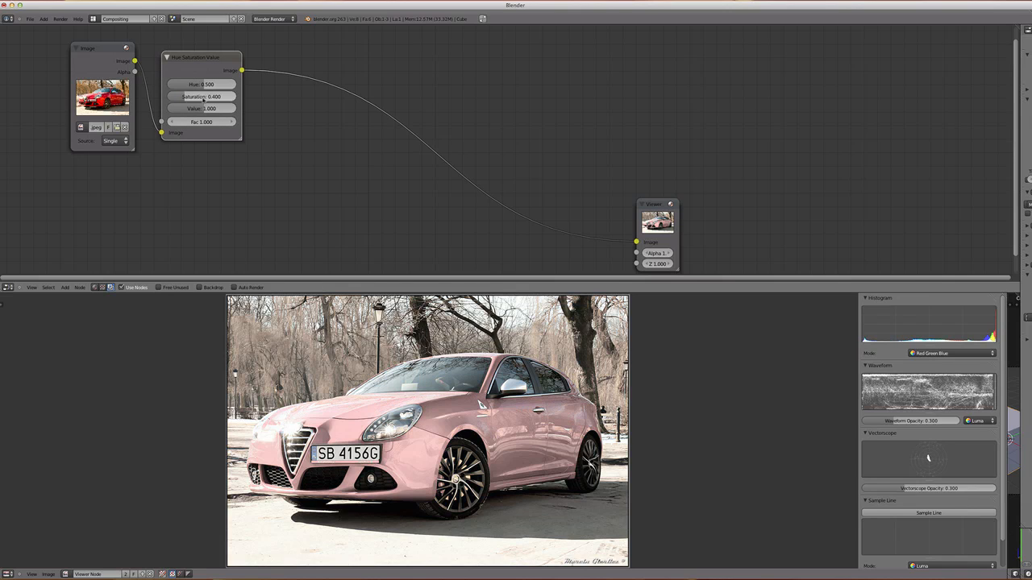
click(202, 97)
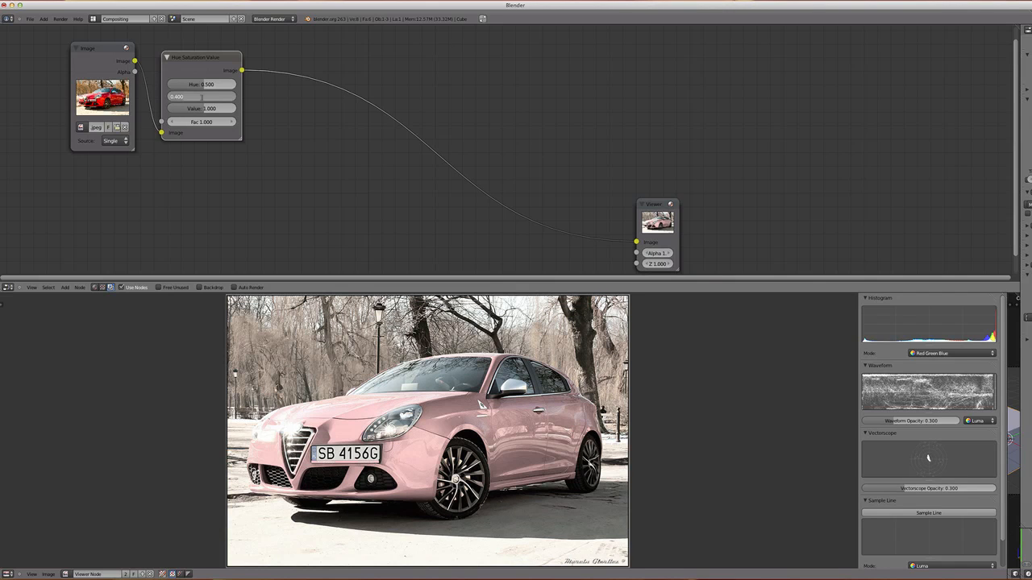
text(0.5)
key(Return)
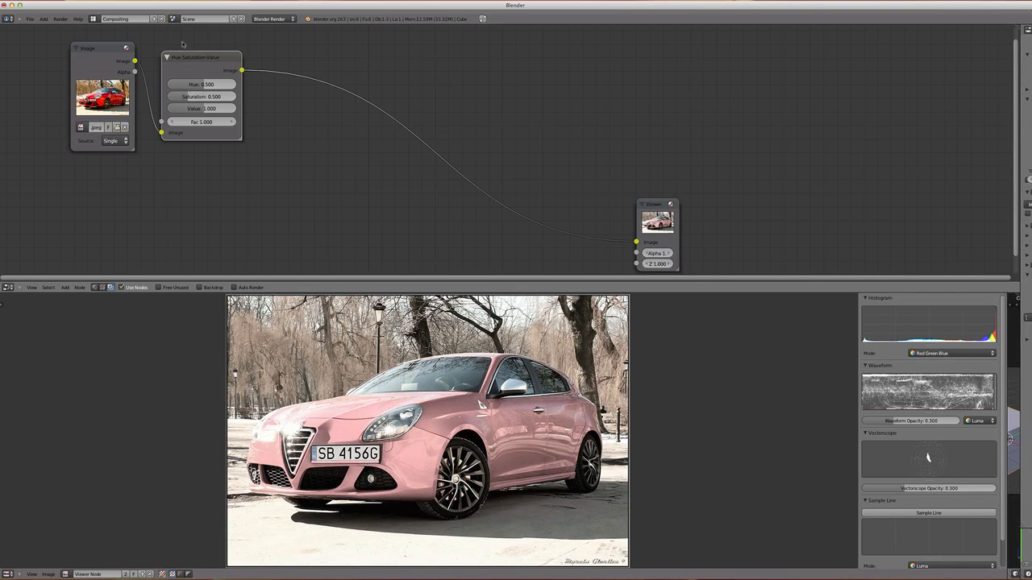
Step: Shift the Image and Hue Saturation Value nodes farther left, with the Hue Saturation Value node slightly lower, to free space before the Viewer
mouse_move(198, 66)
mouse_down()
mouse_move(182, 63)
mouse_move(190, 72)
mouse_up()
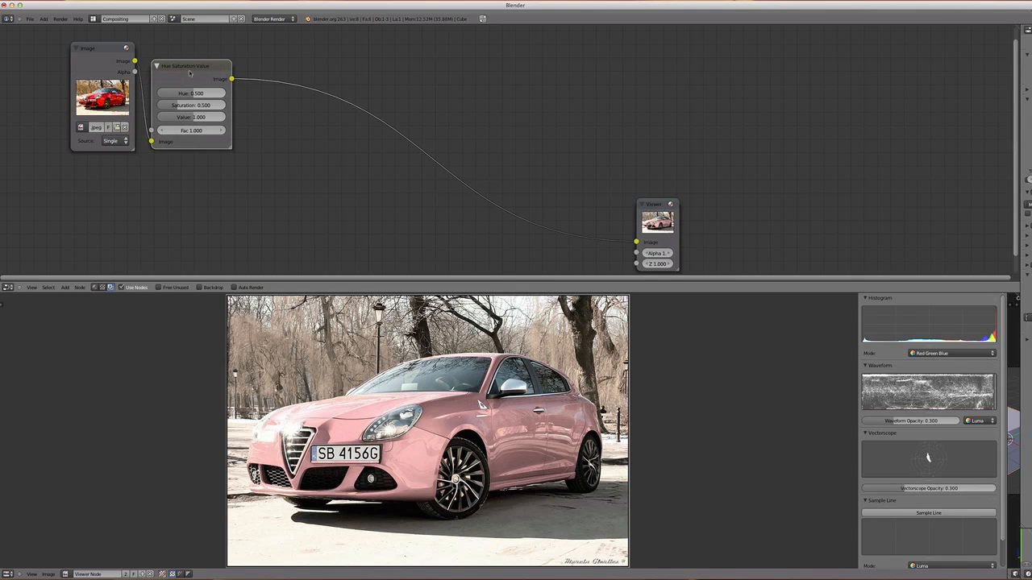
drag(100, 62, 74, 54)
drag(166, 63, 178, 90)
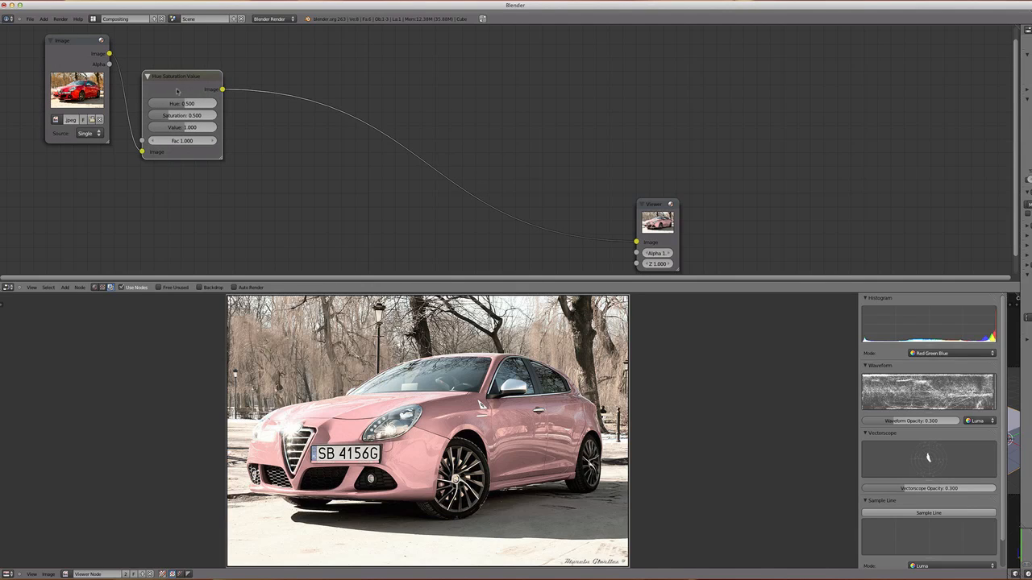
drag(177, 90, 178, 83)
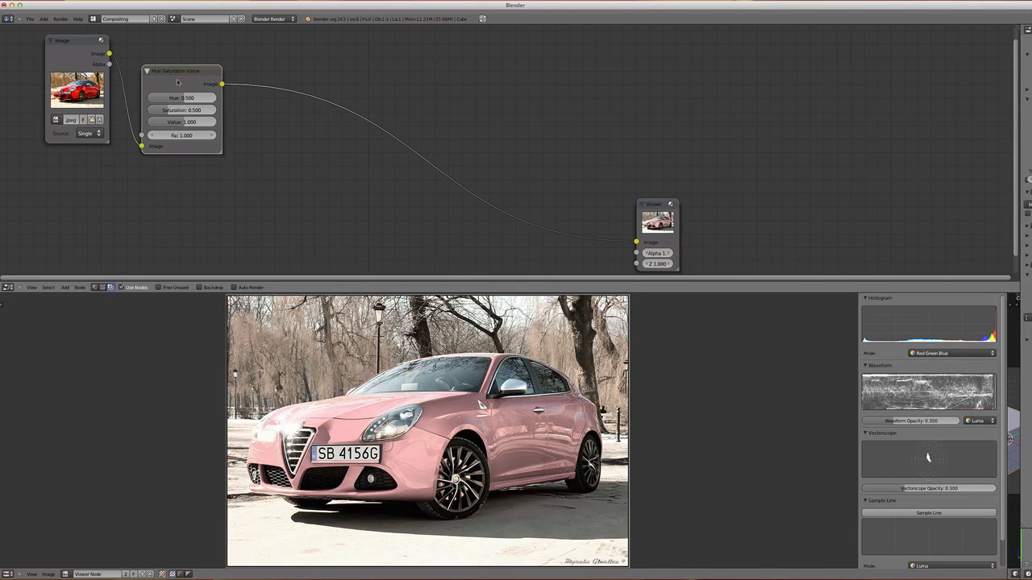
Step: Insert an RGB Curves node into the link between the Hue Saturation Value and Viewer nodes
key(shift+a)
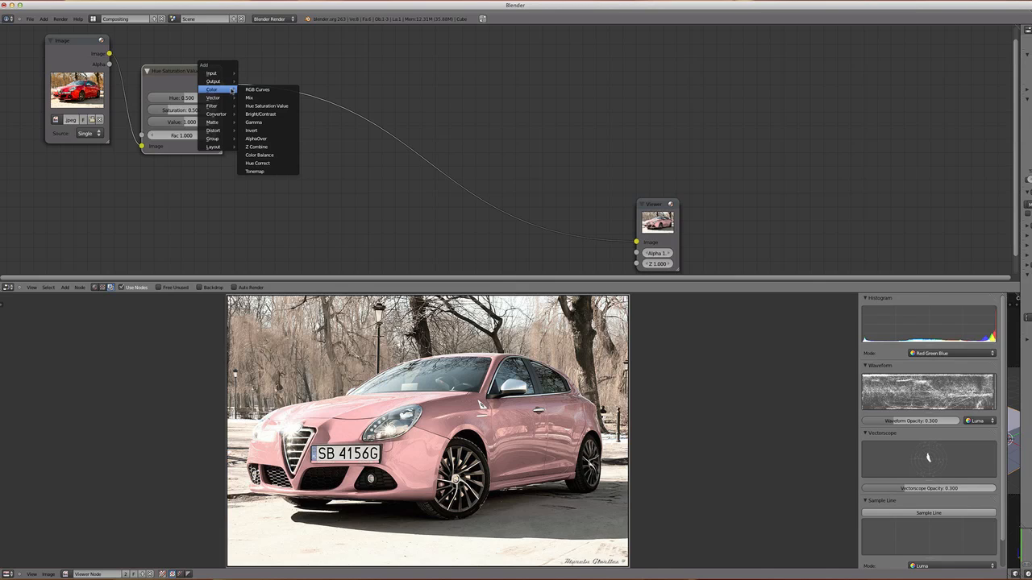
click(246, 90)
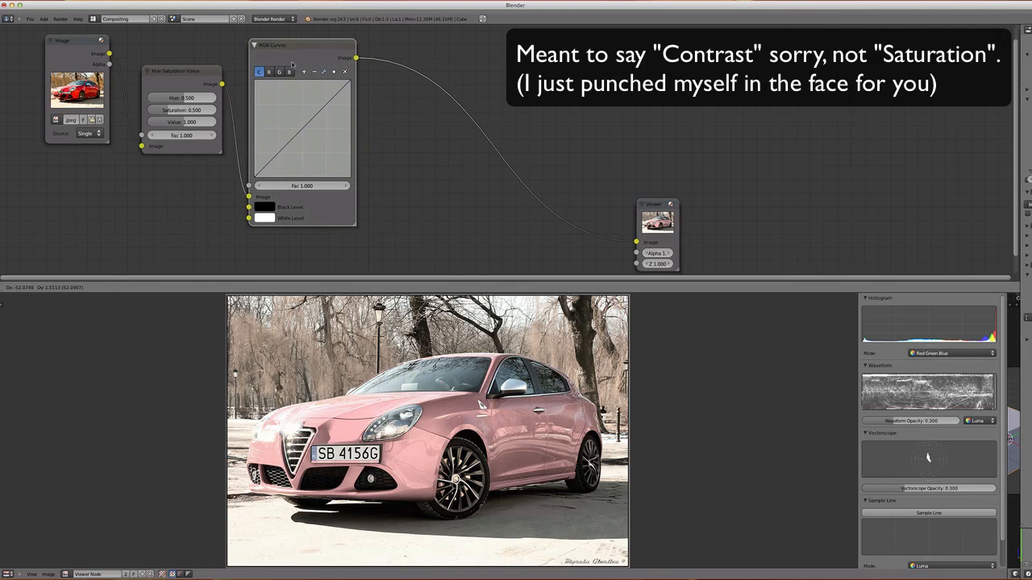
click(292, 96)
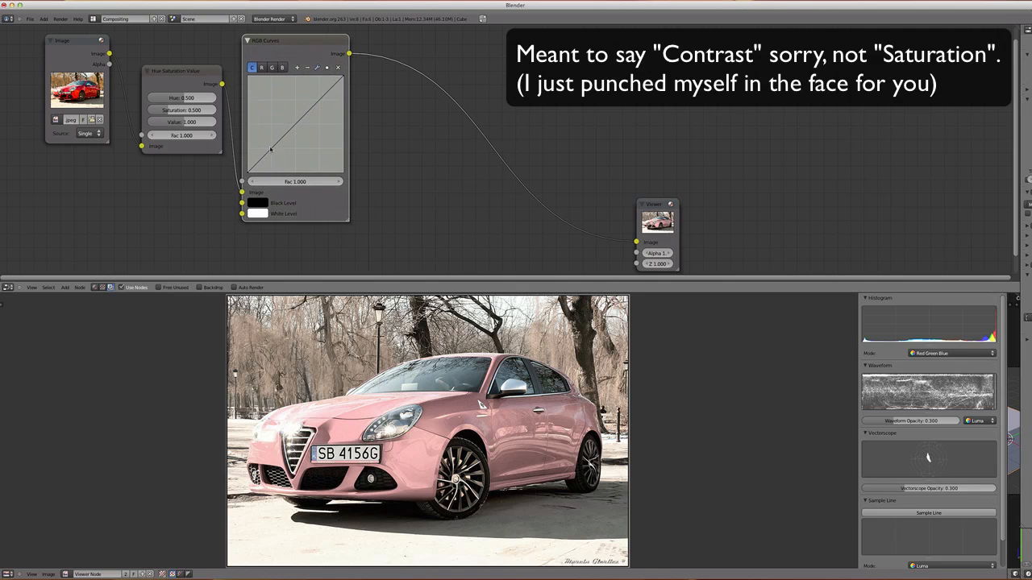
Step: Add a point near the dark end of the combined RGB curve and pull it below the diagonal to darken the shadows
drag(271, 151, 270, 157)
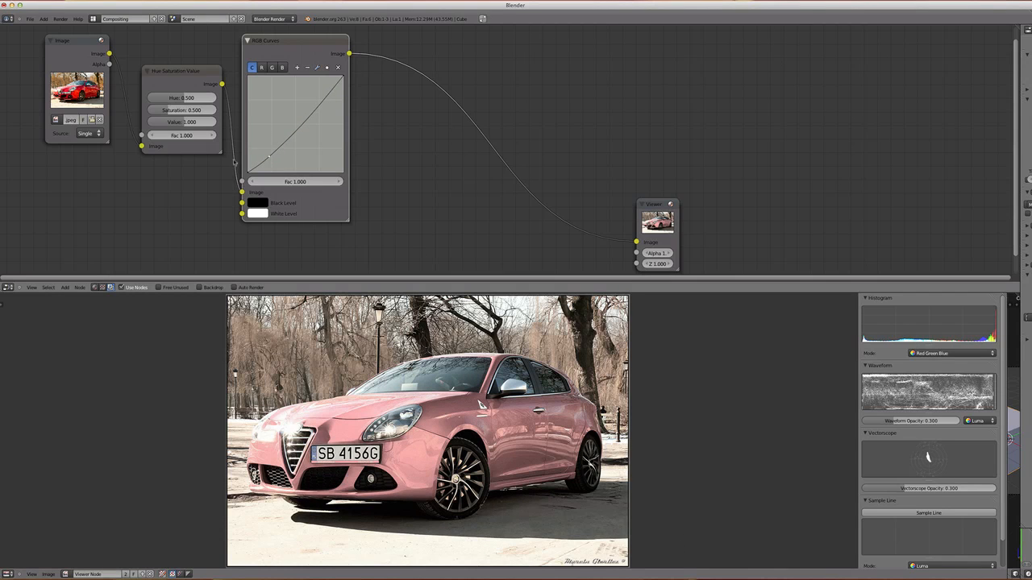
drag(269, 158, 274, 166)
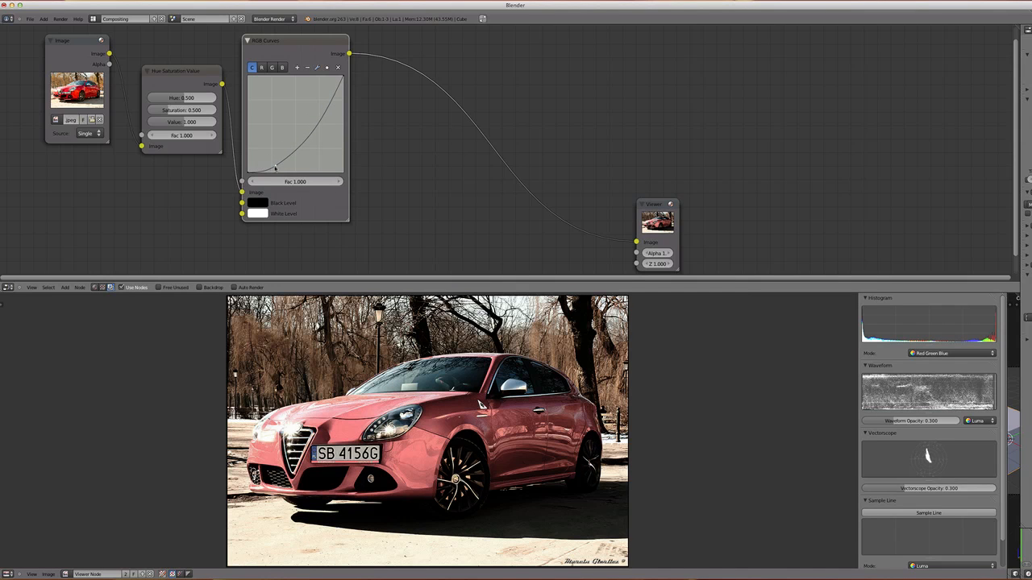
mouse_move(275, 167)
mouse_down()
mouse_move(258, 146)
mouse_move(263, 165)
mouse_up()
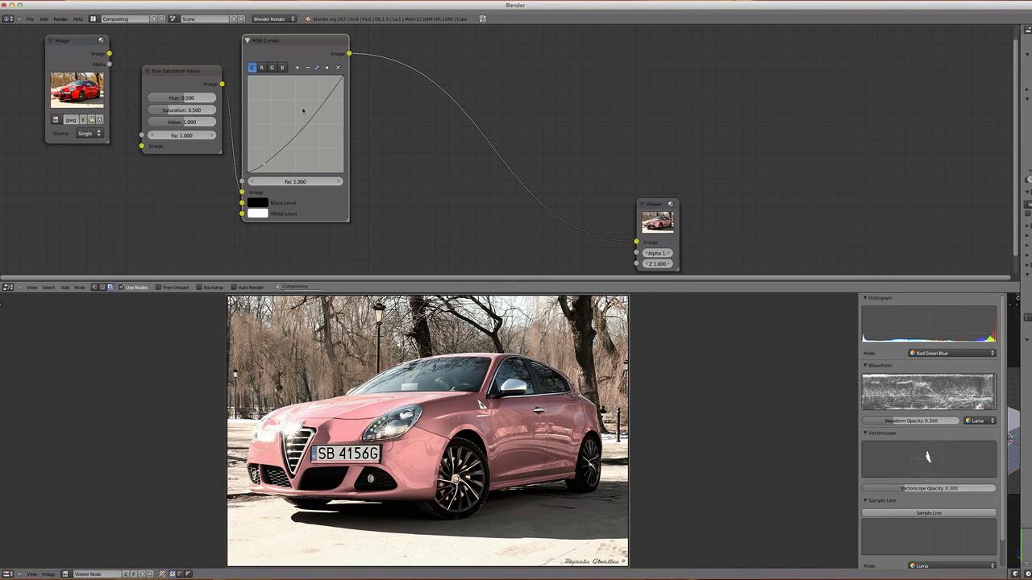
Step: Add a raised point near the bright end of the combined curve and fine-tune both points into a gentle S-shape for more contrast
drag(319, 107, 320, 92)
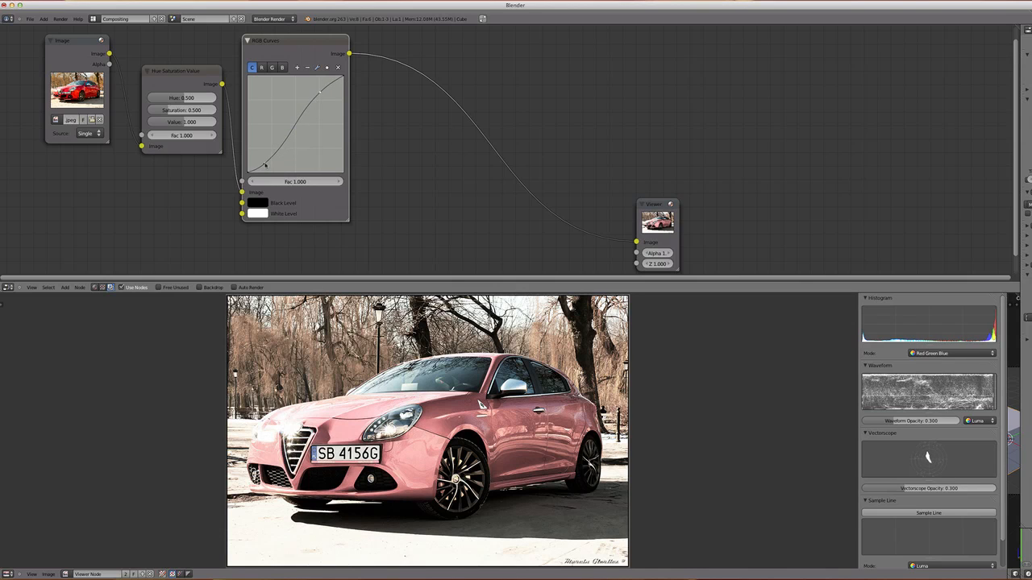
click(264, 163)
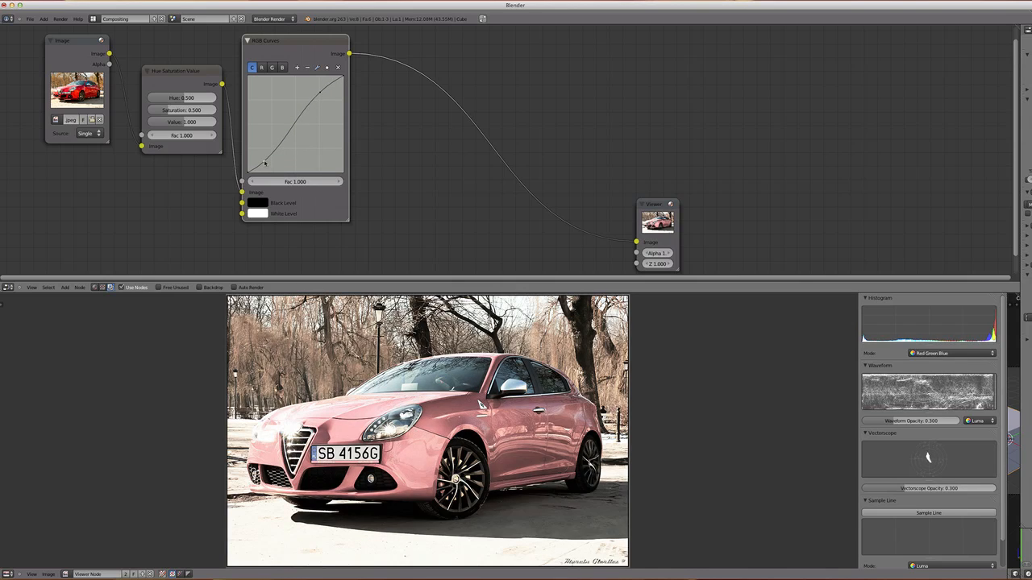
drag(265, 164, 265, 165)
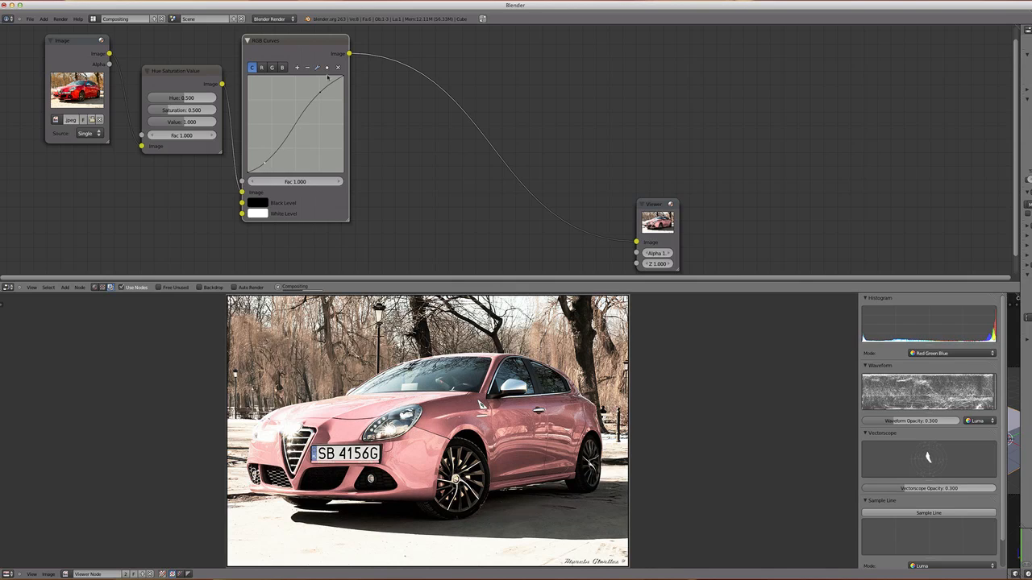
drag(321, 94, 320, 89)
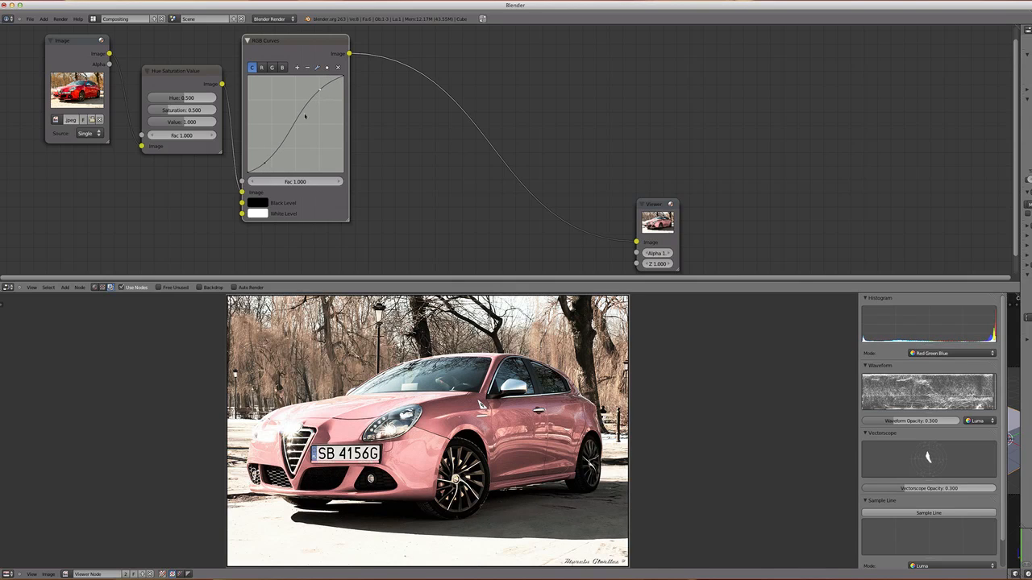
click(264, 164)
Step: Mute the Hue Saturation Value and RGB Curves nodes to compare with the original photo, and unmute both
click(193, 84)
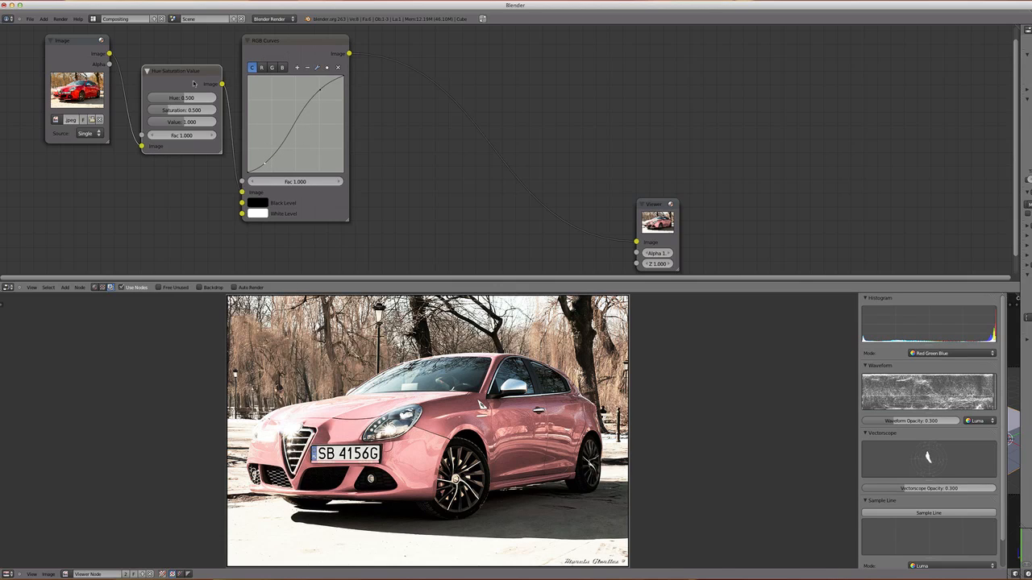
key(m)
click(285, 46)
key(m)
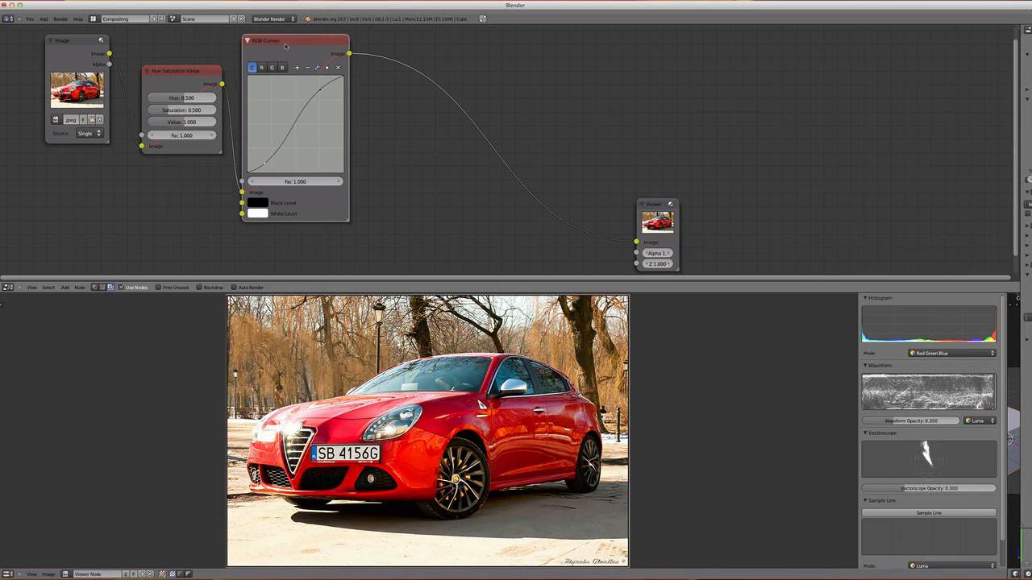
click(199, 77)
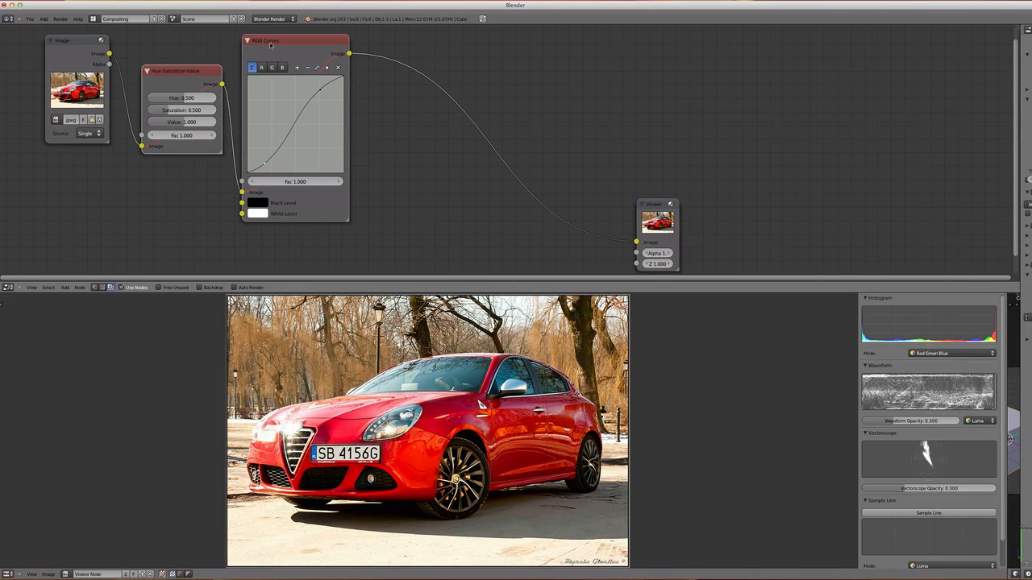
key(m)
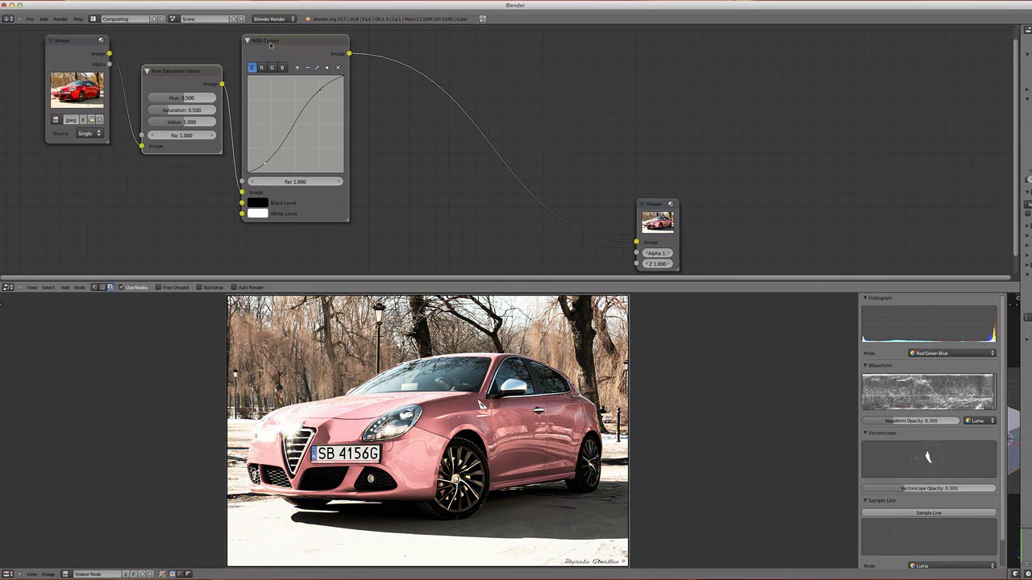
Step: Mute and unmute the RGB Curves and Hue Saturation Value nodes one at a time to compare their effects, nudging both nodes slightly
click(275, 42)
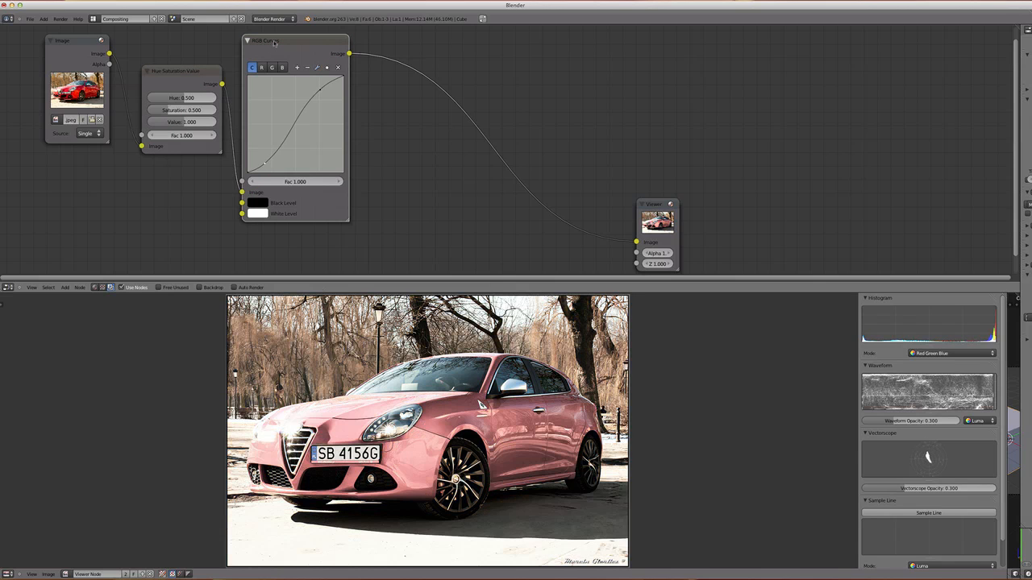
drag(211, 75, 203, 68)
key(m)
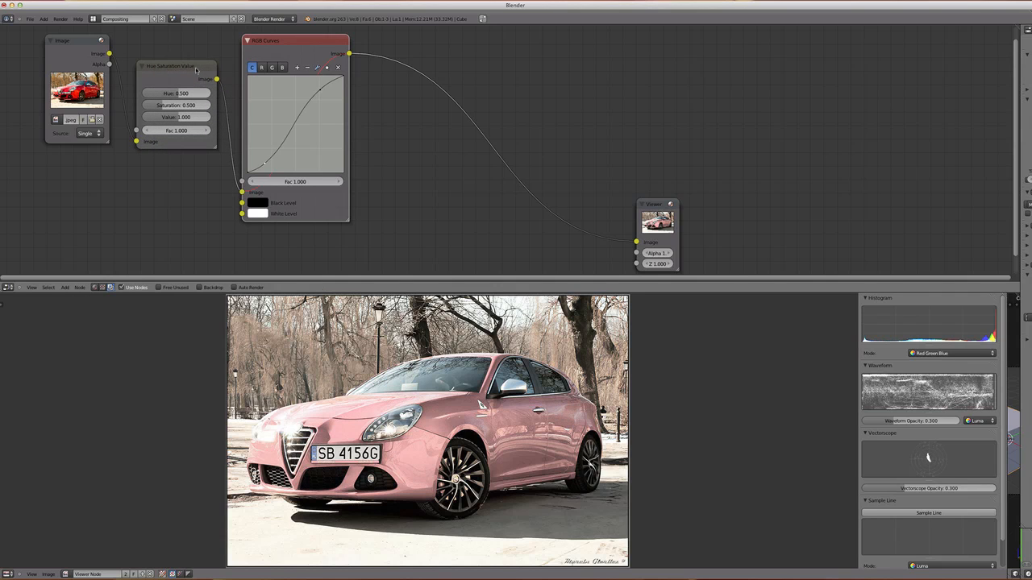
key(m)
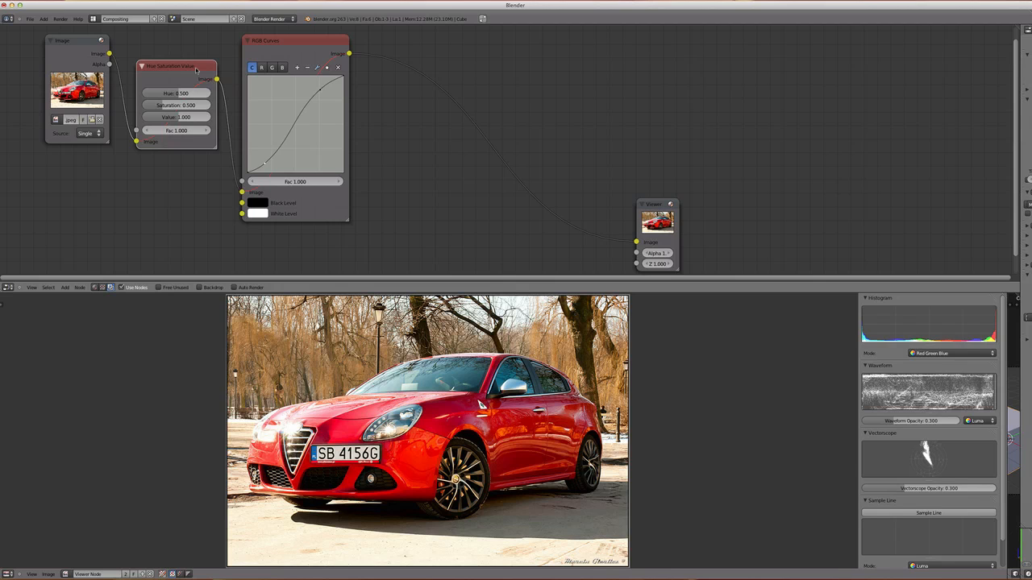
key(m)
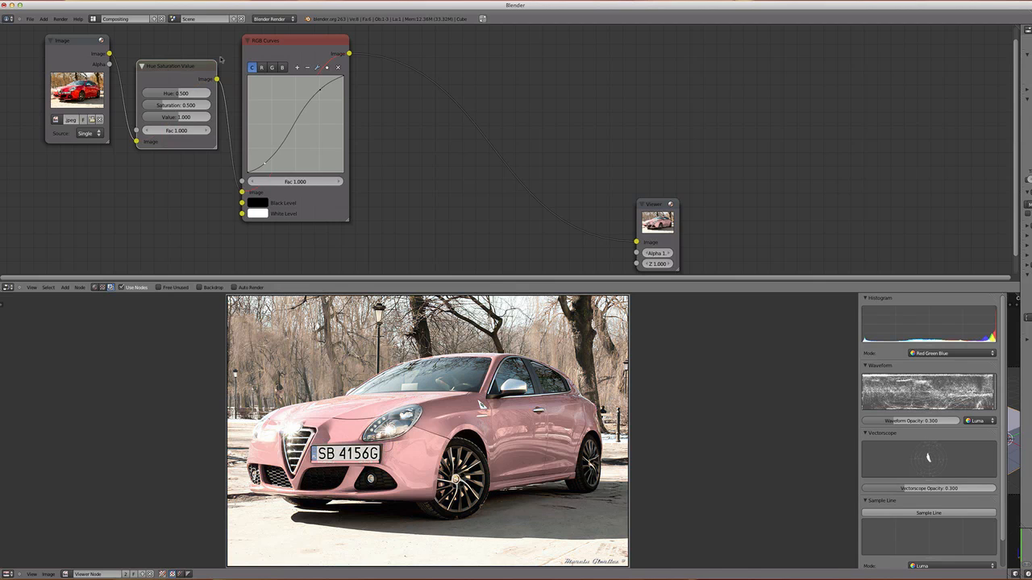
click(281, 44)
key(m)
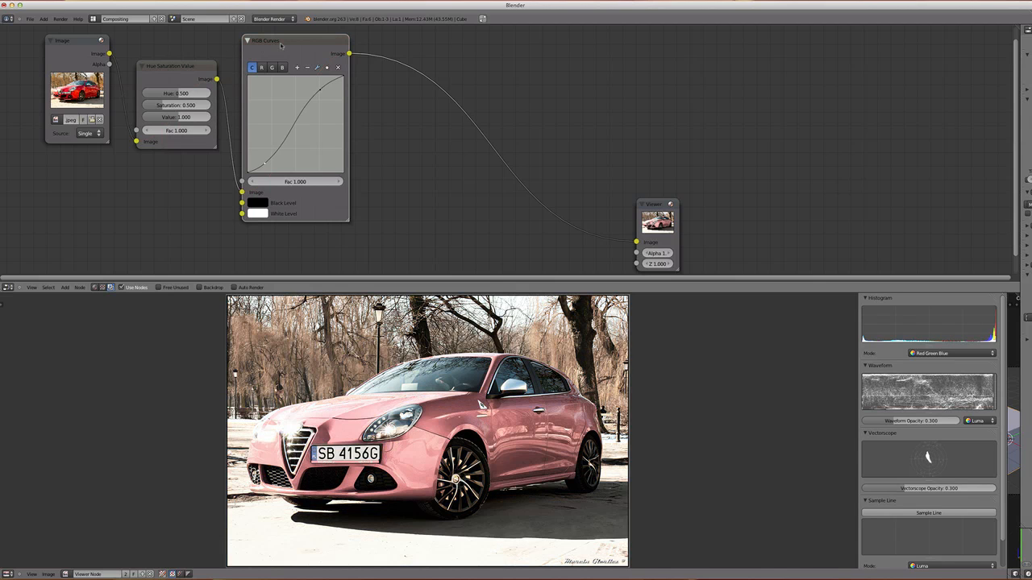
drag(273, 52, 272, 53)
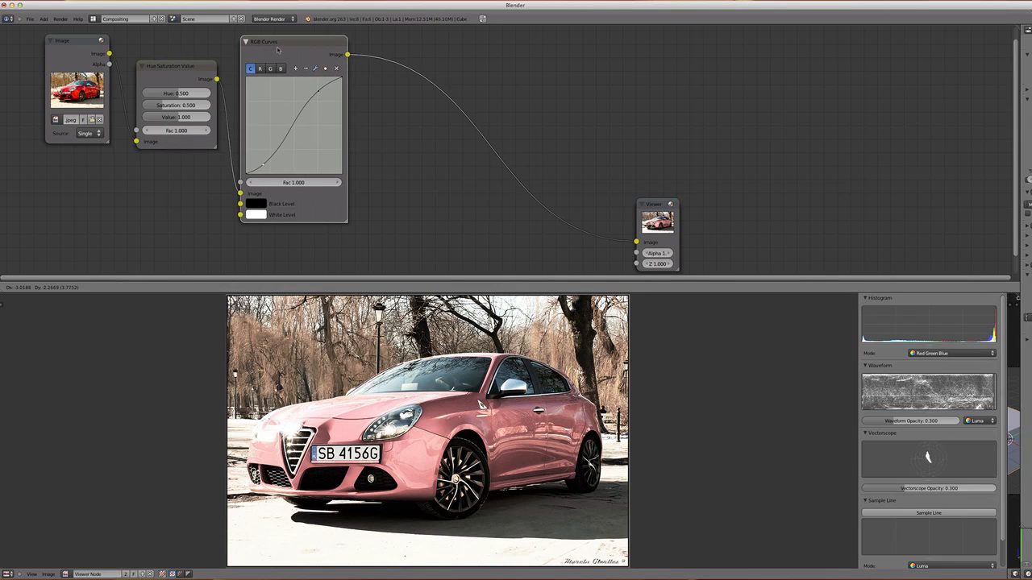
Step: Show the red channel's curve in the RGB Curves node and return to the combined curve
double_click(175, 104)
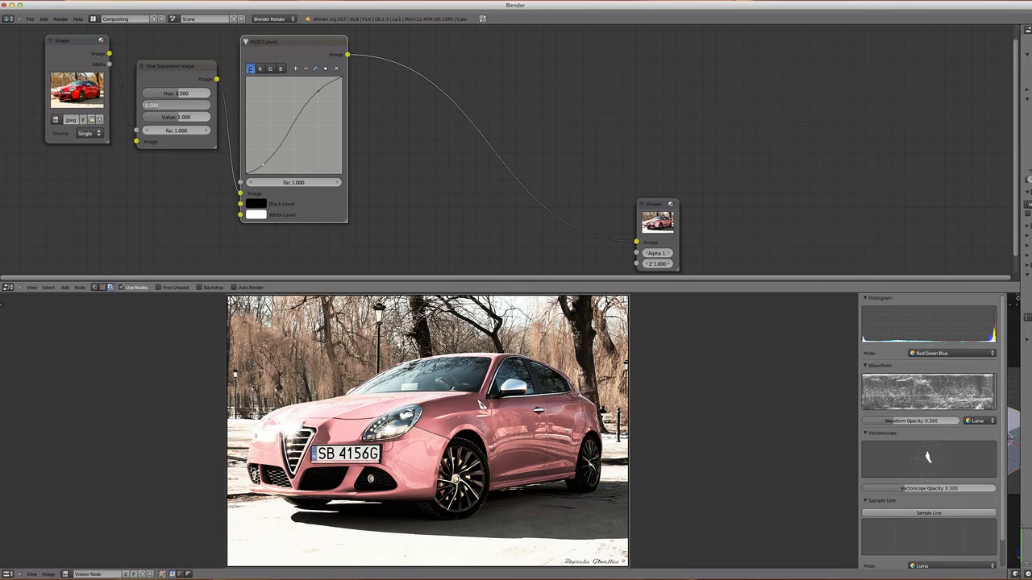
key(Return)
click(259, 68)
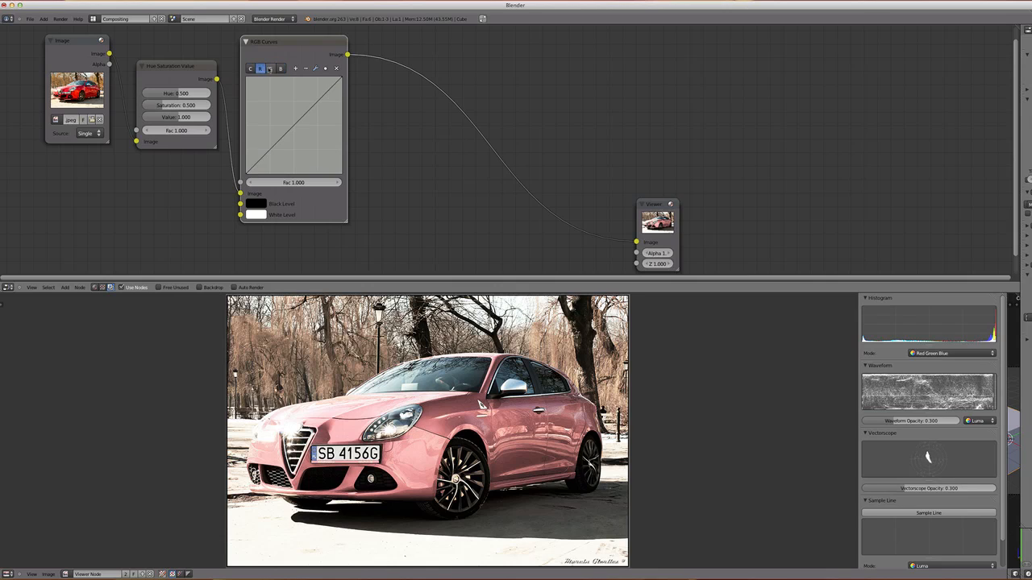
click(250, 69)
Step: Set the saturation of the Hue Saturation Value node to 0.25
click(165, 104)
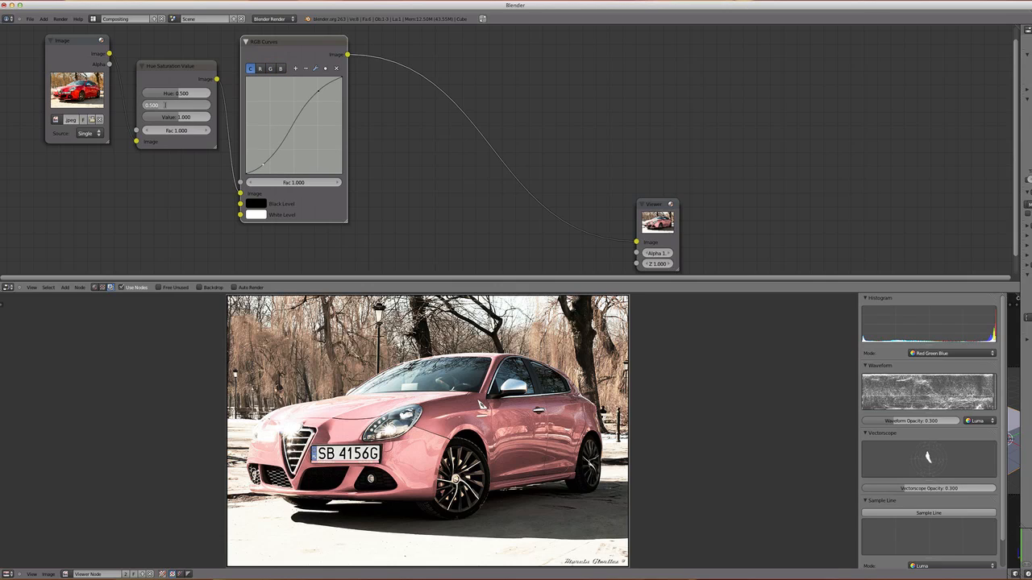
key(BackSpace)
text(.25)
key(Return)
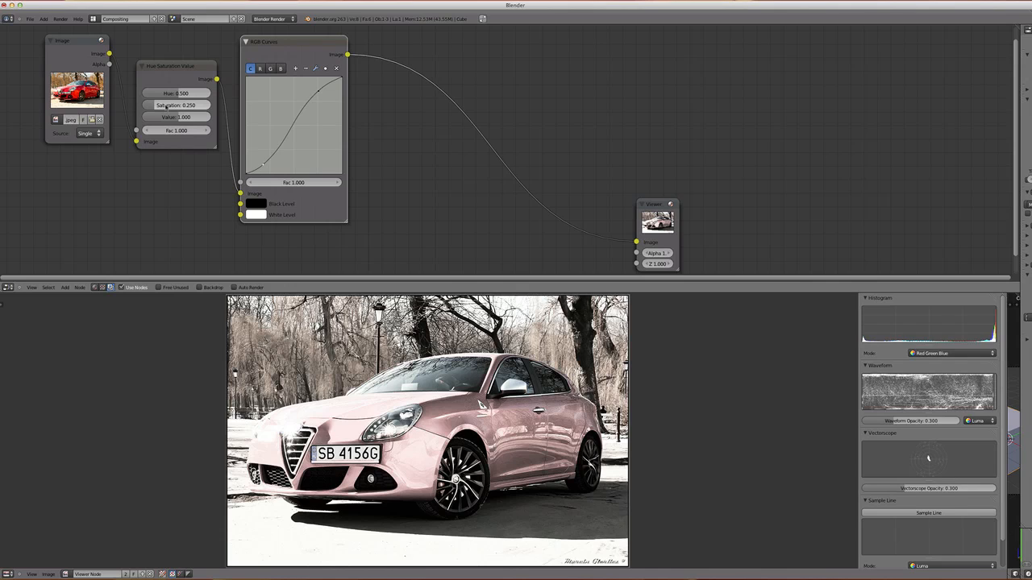
Step: Move the RGB Curves node slightly lower and add a Color Balance node
drag(264, 53, 263, 68)
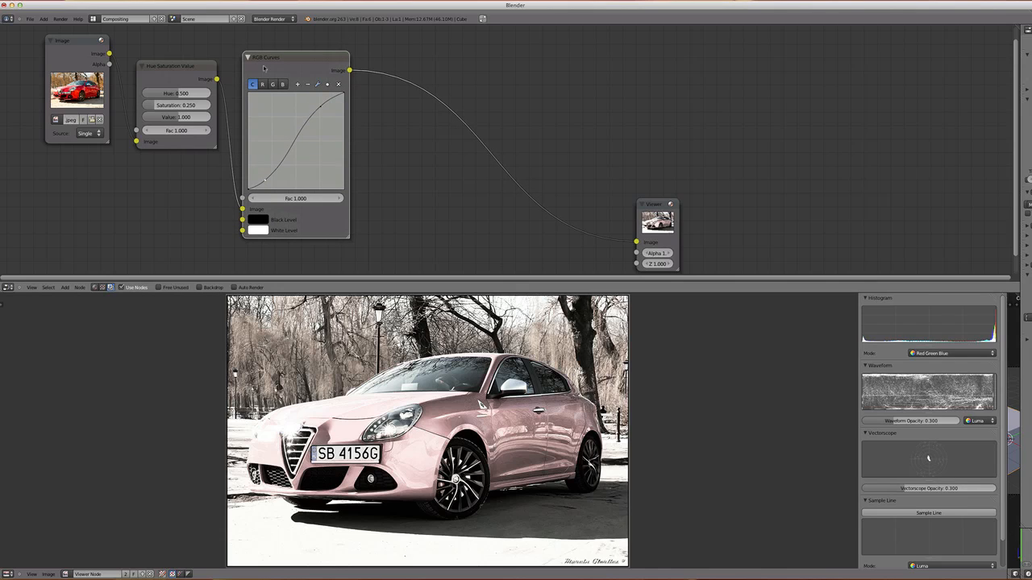
drag(264, 67, 283, 83)
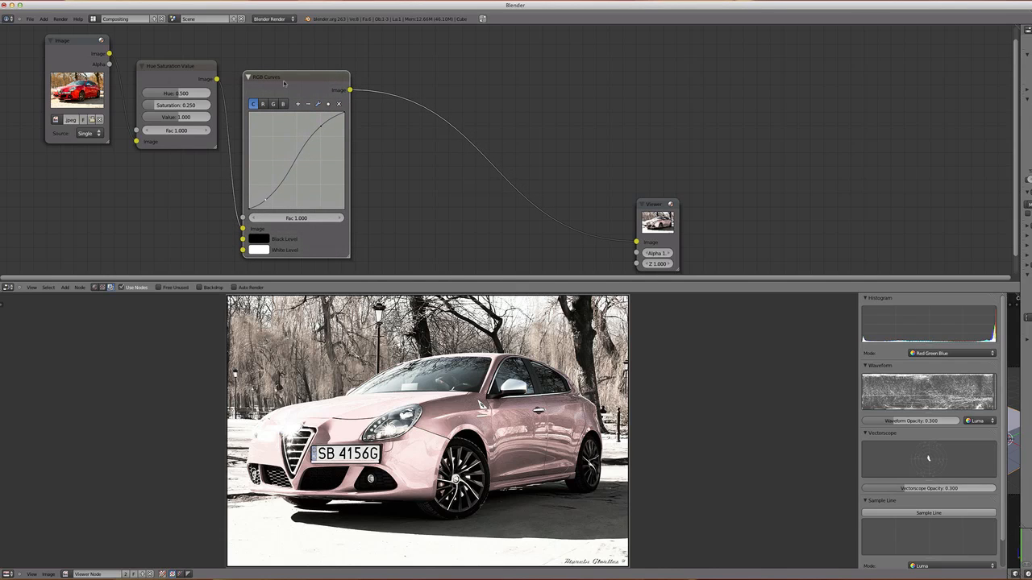
key(shift+a)
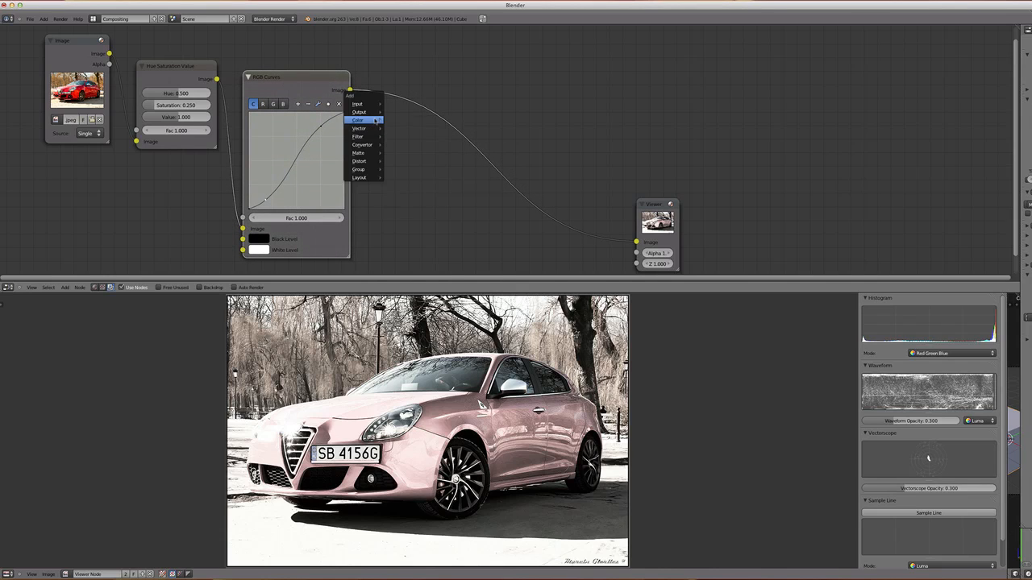
mouse_move(372, 122)
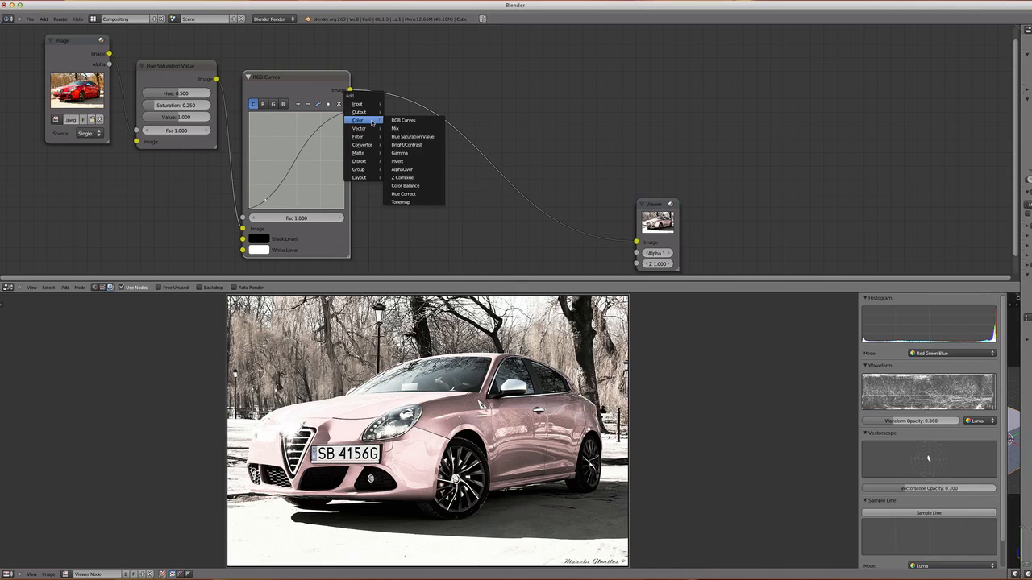
key(Up)
key(Up)
key(Up)
key(Up)
key(Down)
key(Return)
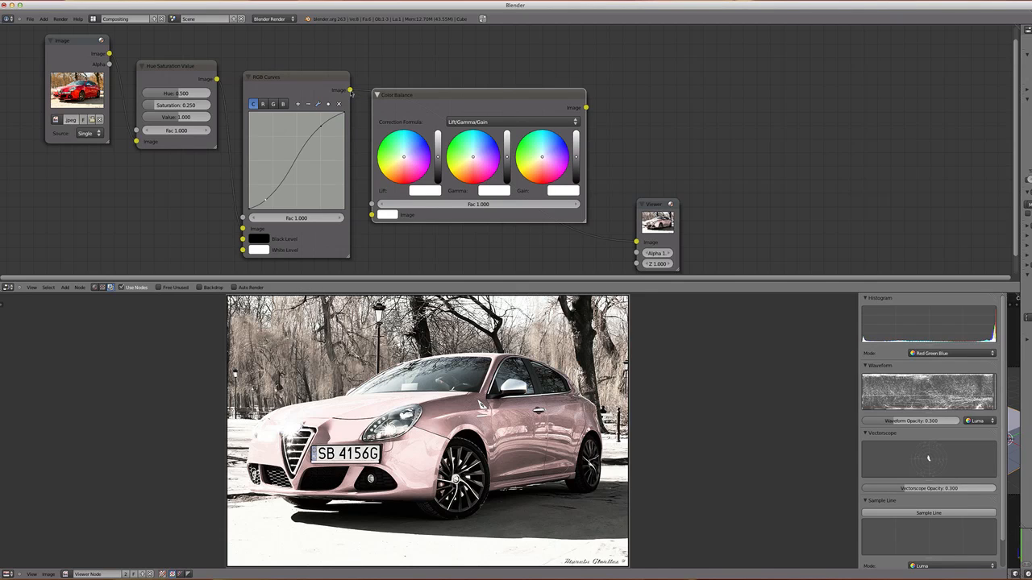
Step: Insert the Color Balance node into the link between RGB Curves and Viewer, and shift the Viewer node away to make room
key(g)
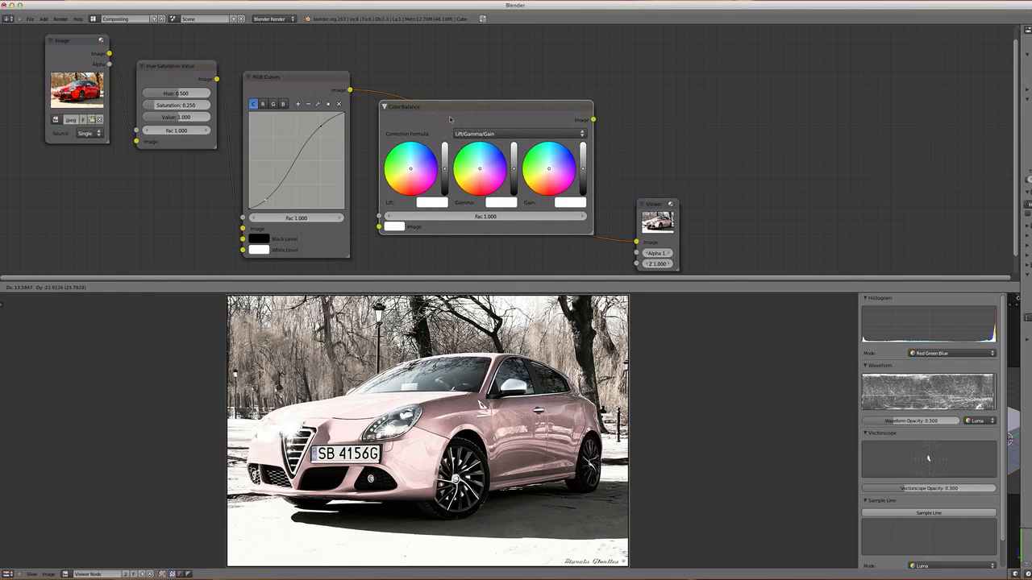
click(450, 120)
drag(664, 216, 685, 217)
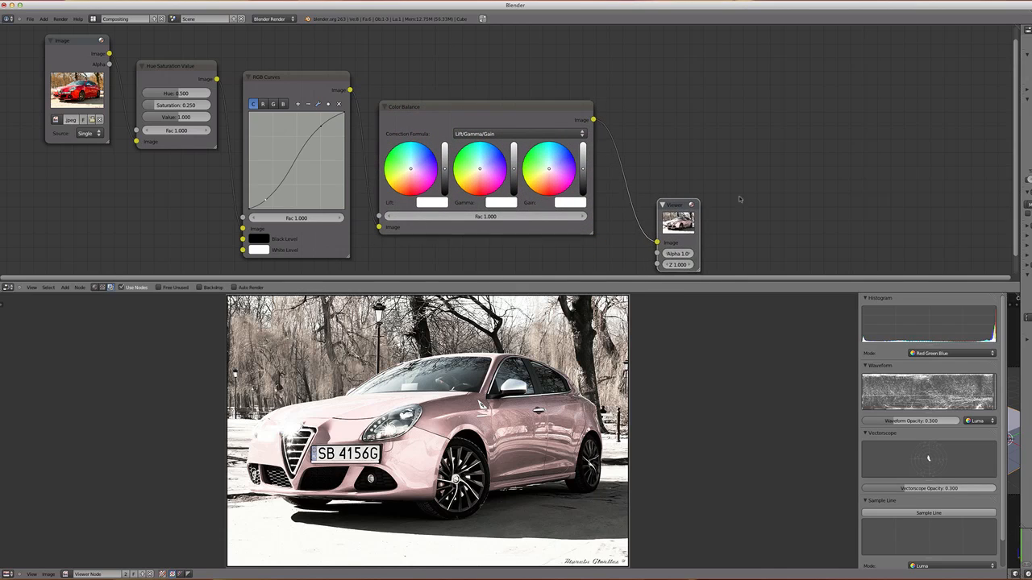
scroll(816, 150, down, 3)
click(465, 124)
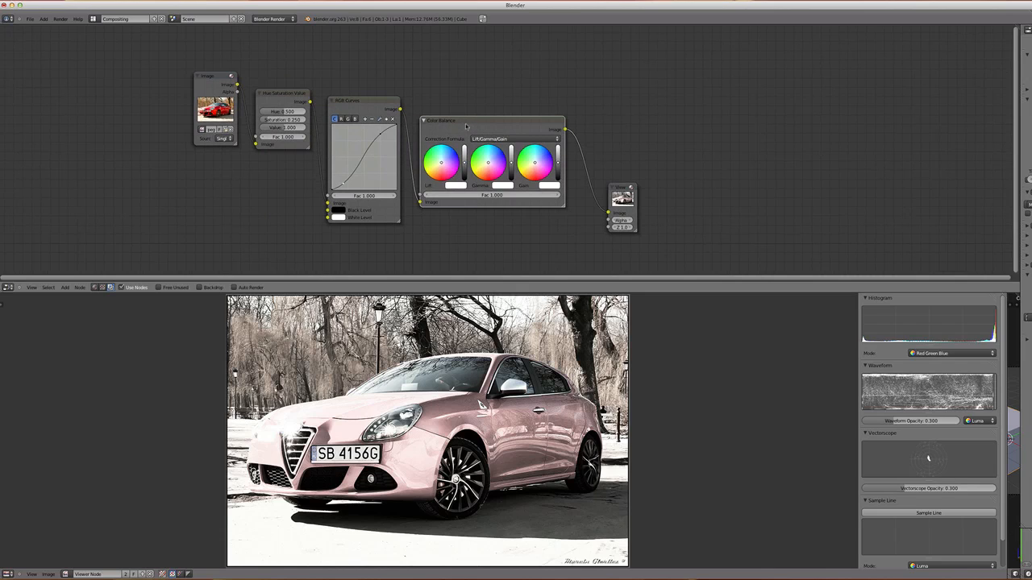
drag(466, 126, 468, 129)
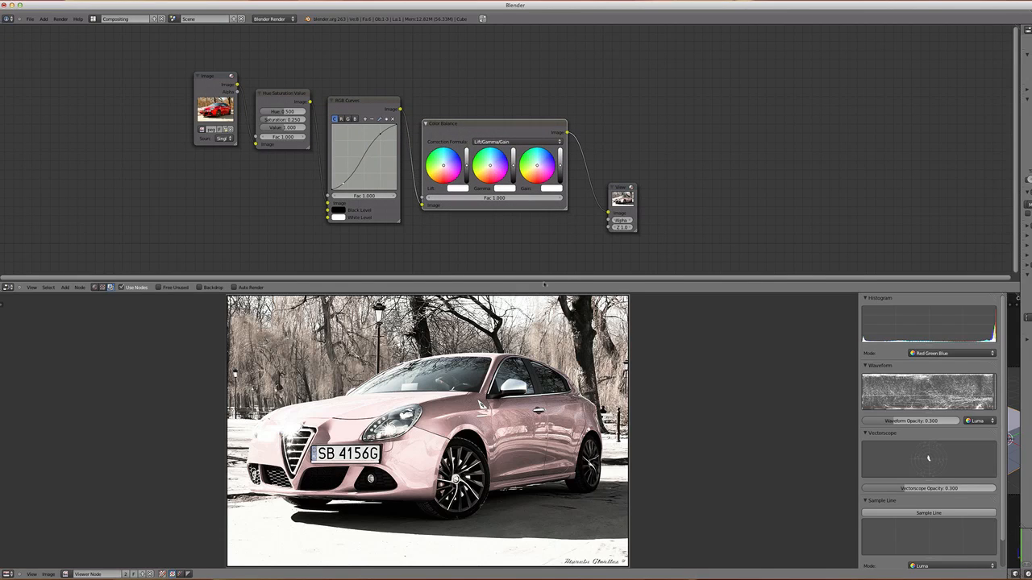
Step: Tint the Color Balance gain slightly toward cyan-blue and lower the upper point of the RGB Curves curve a little
click(538, 167)
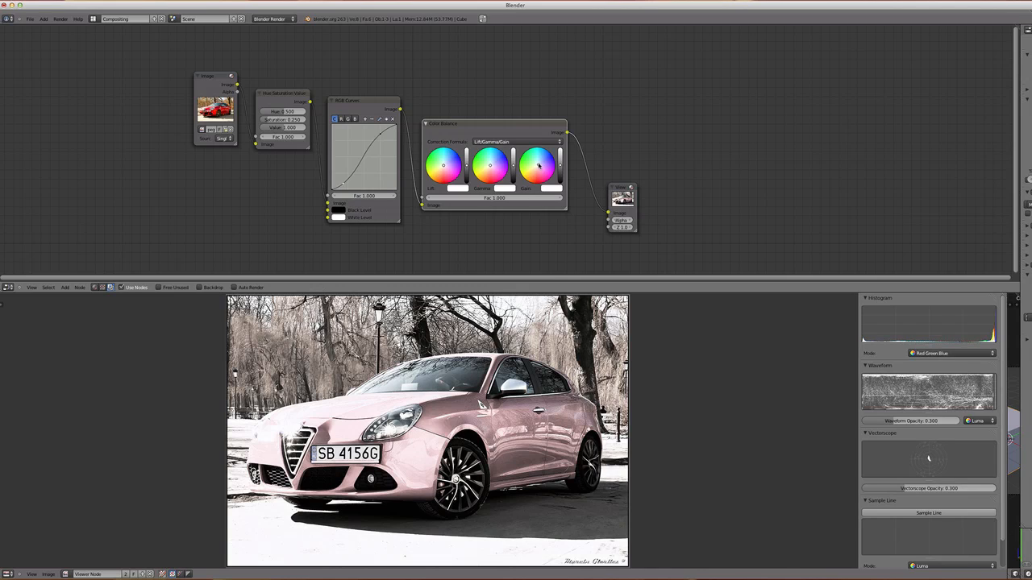
click(537, 166)
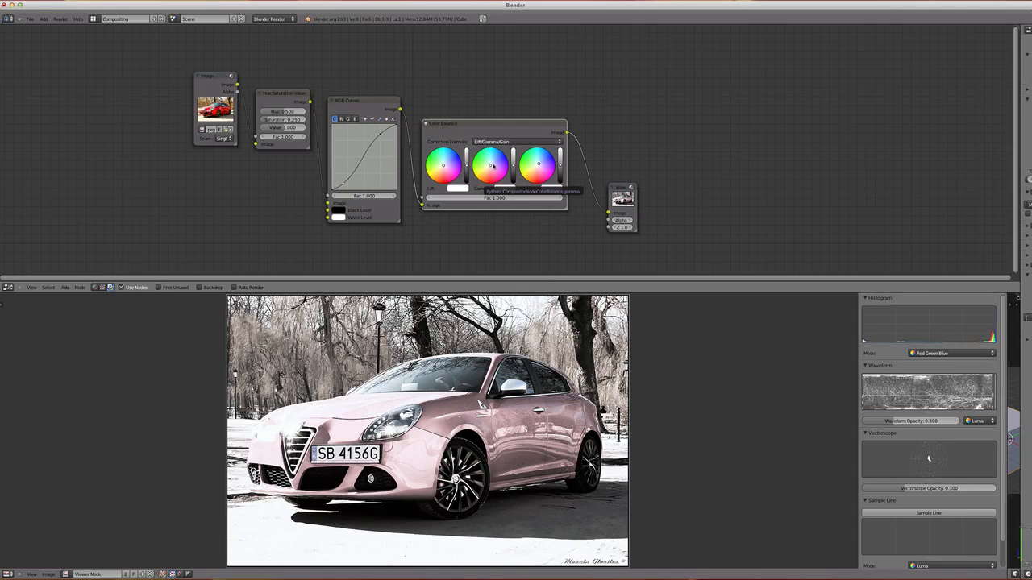
click(538, 165)
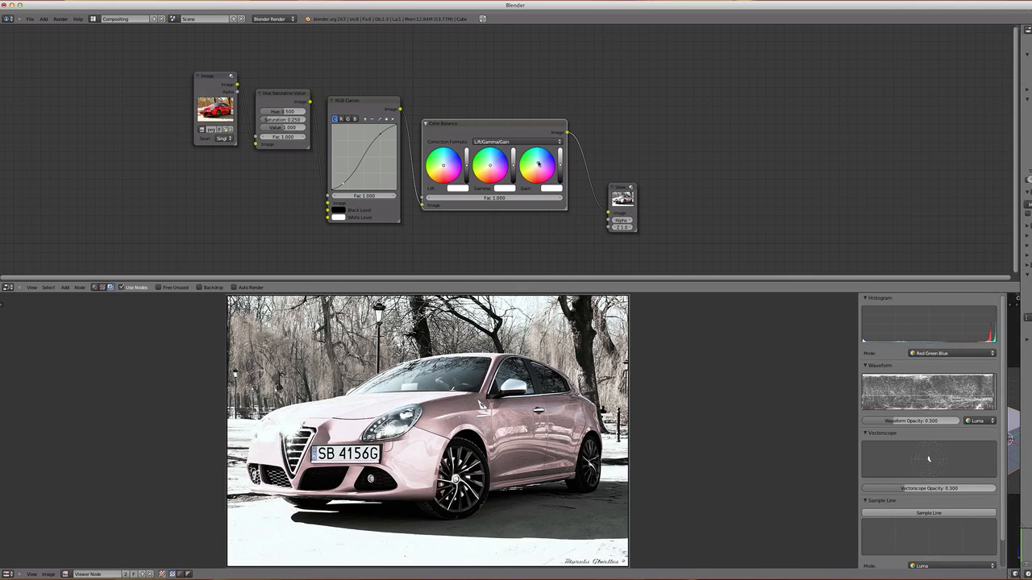
click(538, 165)
drag(381, 136, 381, 140)
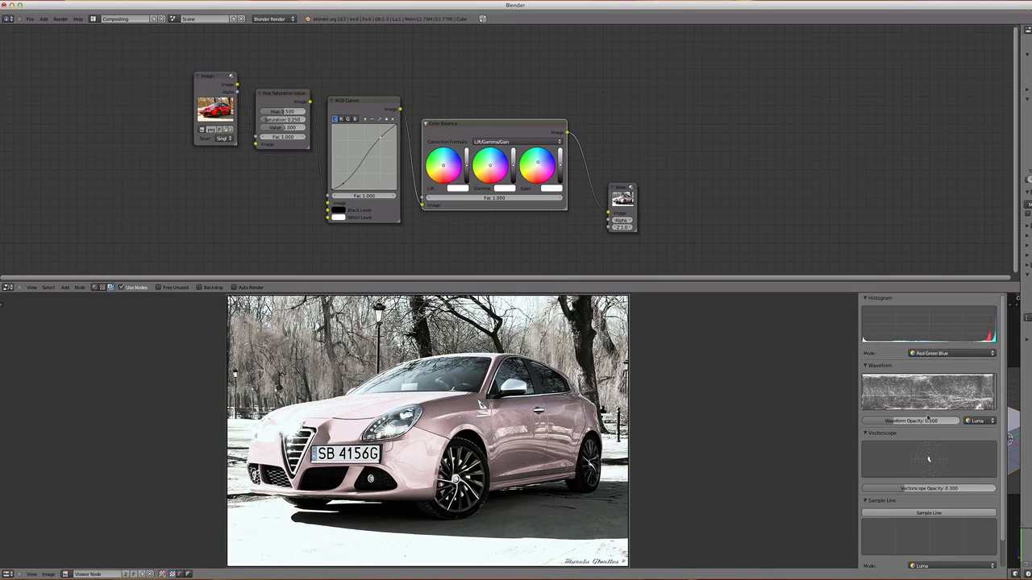
Step: Enlarge the Waveform and Vectorscope displays, then collapse and re-expand the Vectorscope
drag(928, 415, 966, 478)
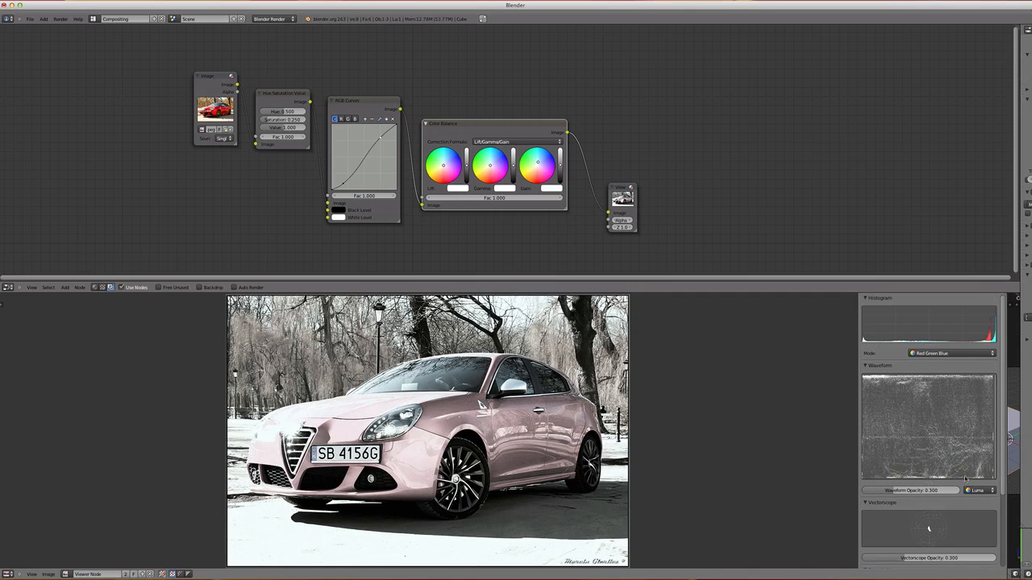
scroll(971, 459, down, 3)
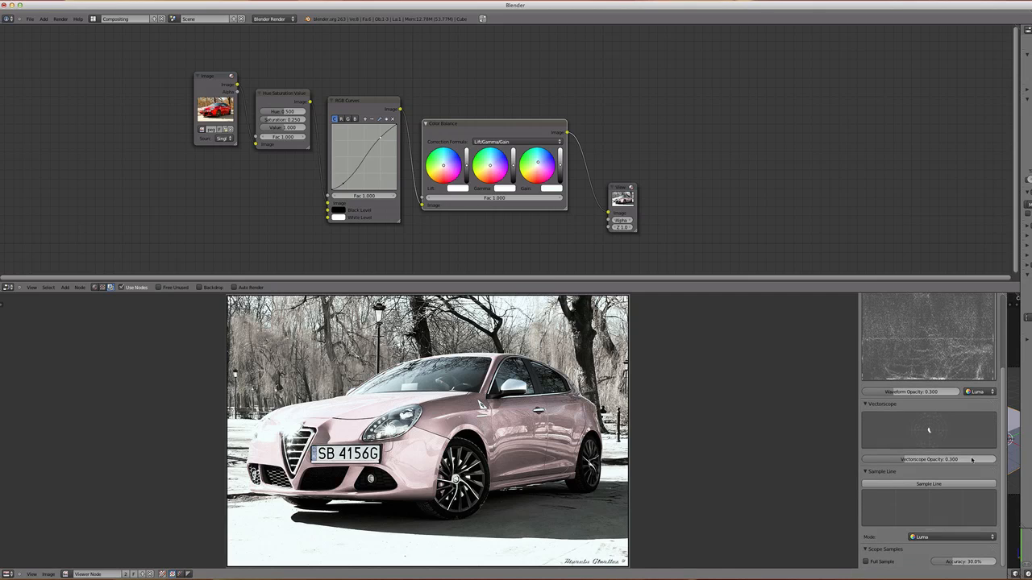
drag(933, 453, 932, 546)
scroll(942, 502, down, 3)
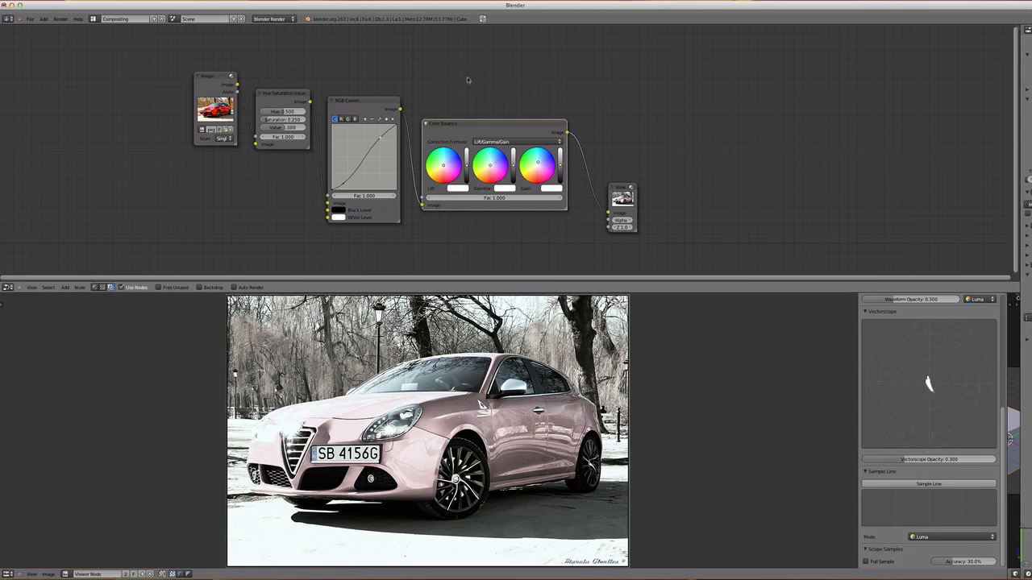
scroll(937, 392, up, 2)
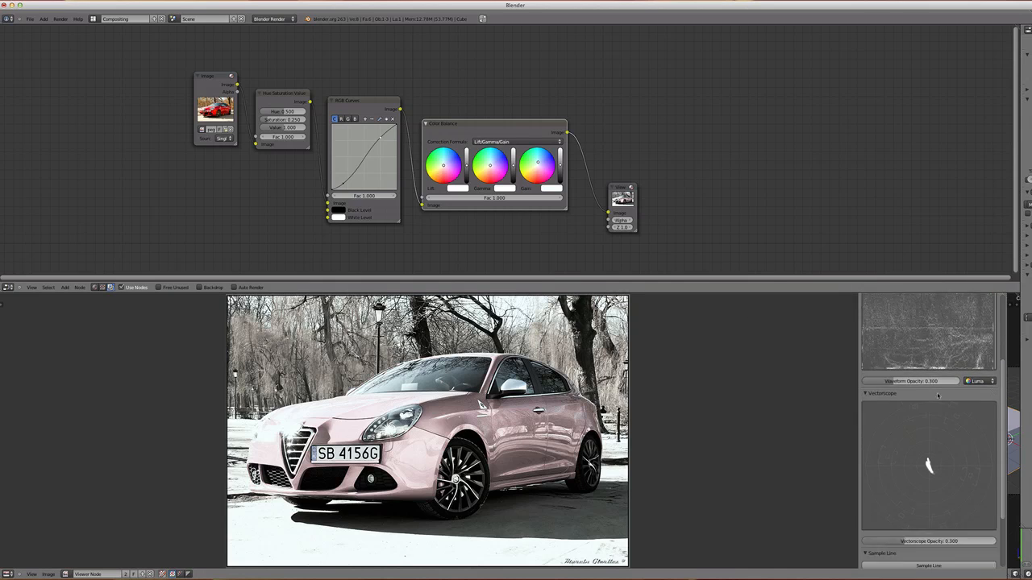
scroll(937, 393, down, 2)
scroll(938, 394, up, 2)
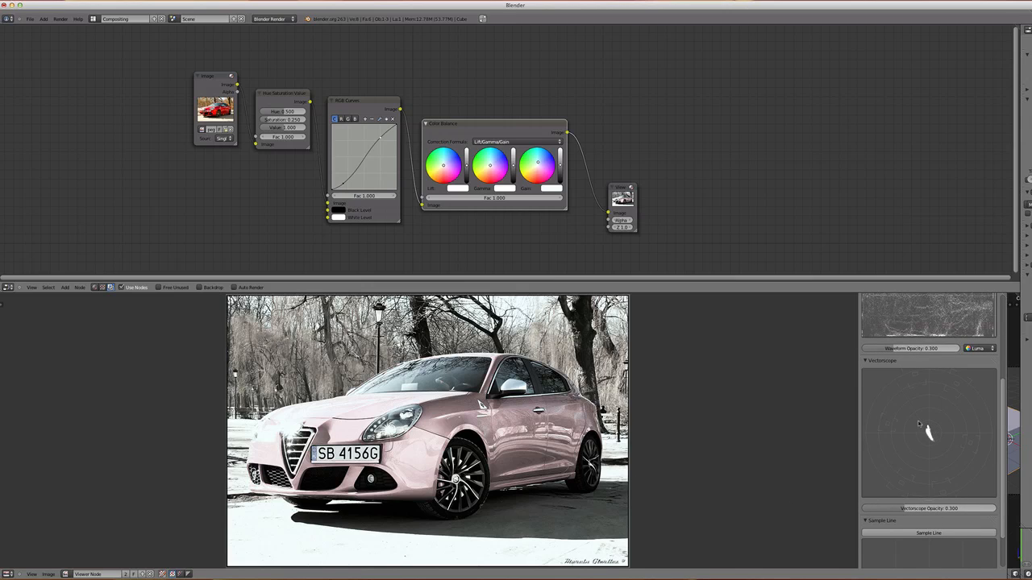
click(916, 360)
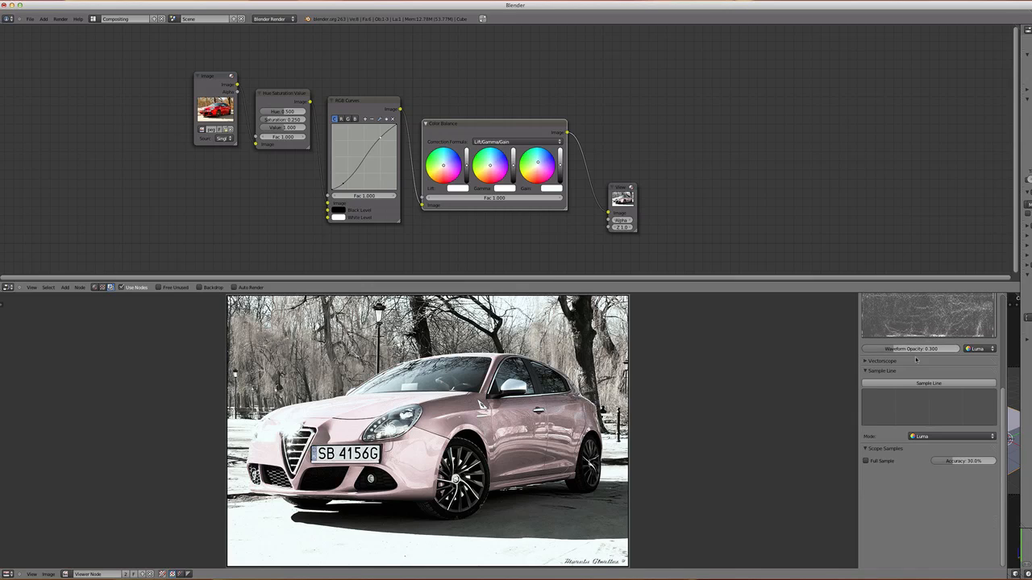
click(913, 362)
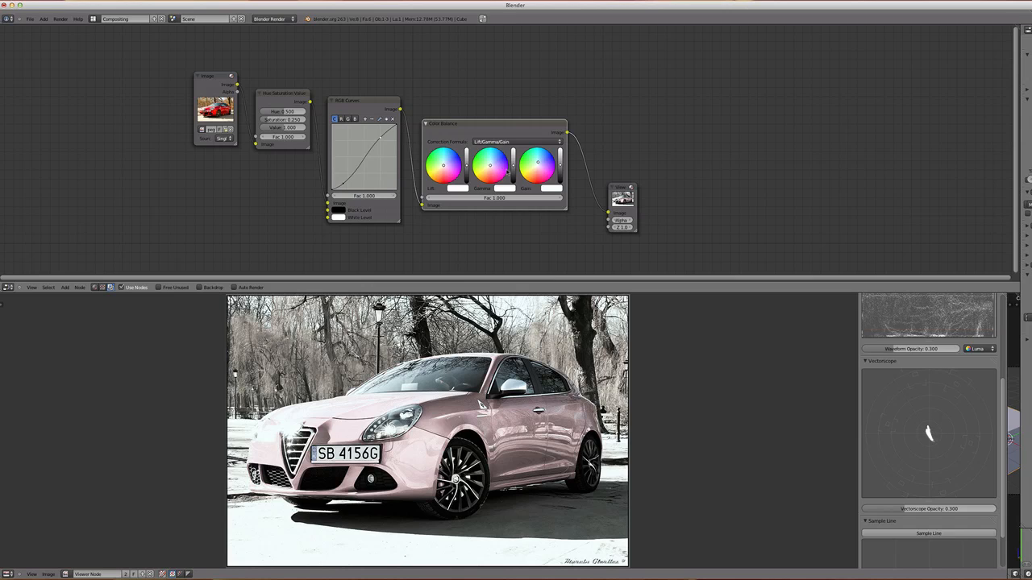
Step: Try a strong green tint in the Color Balance lift, then bring it back to neutral with a slight shift toward blue
drag(444, 168, 438, 150)
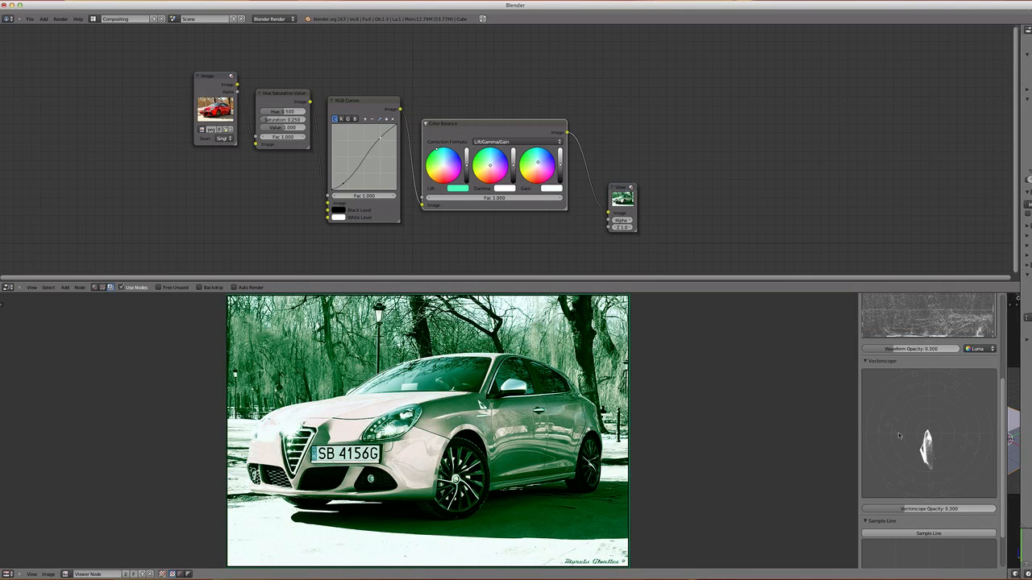
mouse_move(438, 152)
mouse_down()
mouse_move(443, 184)
mouse_move(444, 165)
mouse_up()
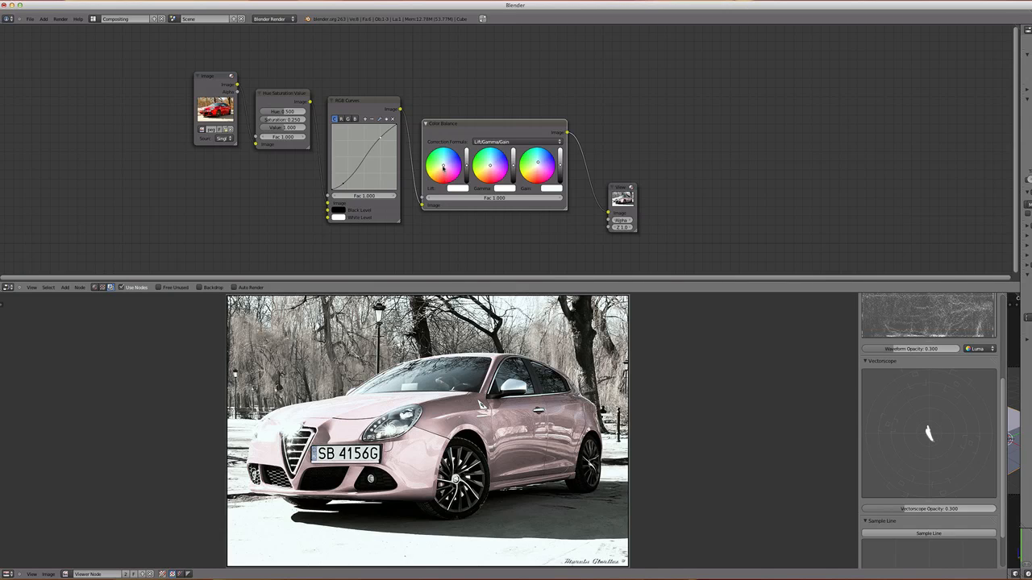
drag(443, 167, 445, 164)
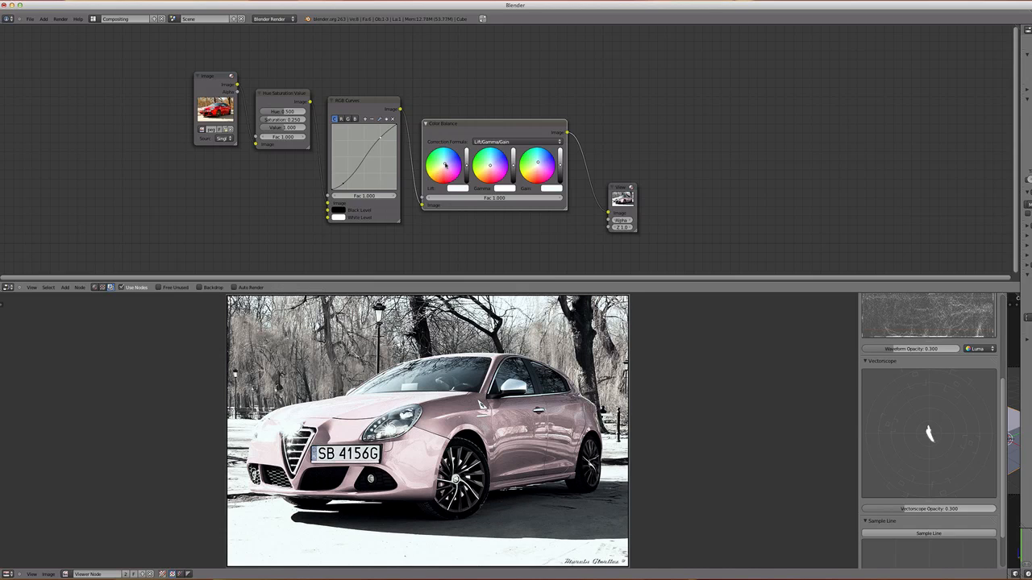
drag(445, 165, 445, 165)
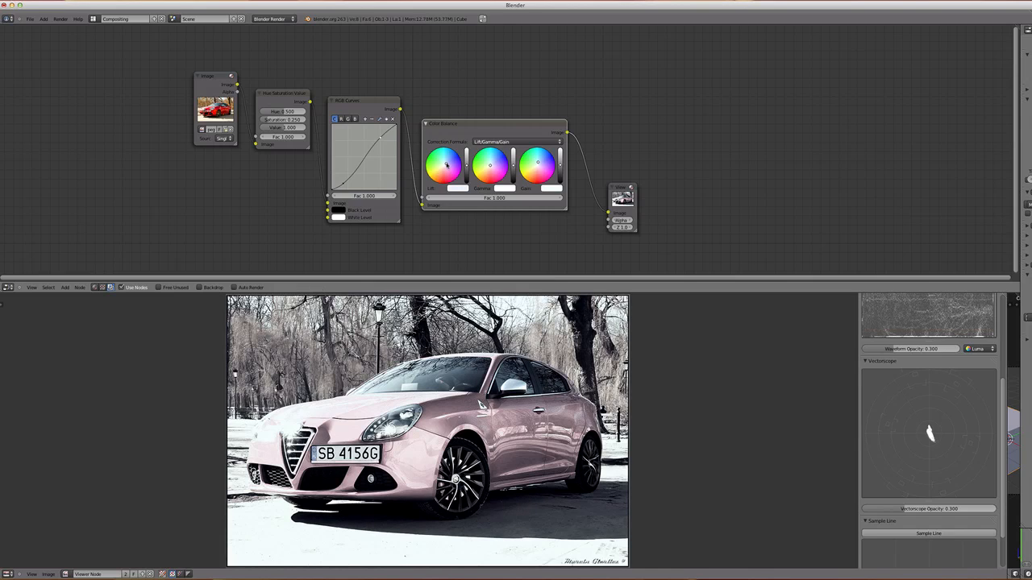
drag(446, 165, 445, 164)
drag(445, 164, 444, 164)
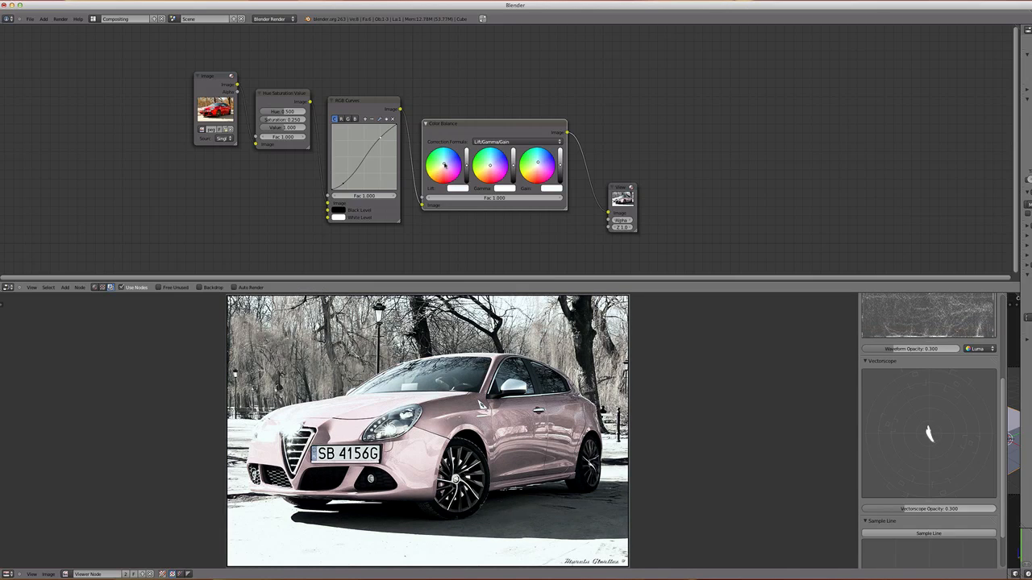
Step: Tint the Color Balance gamma slightly toward blue and set the Hue Saturation Value node's saturation to 0.2
drag(444, 164, 496, 163)
click(493, 163)
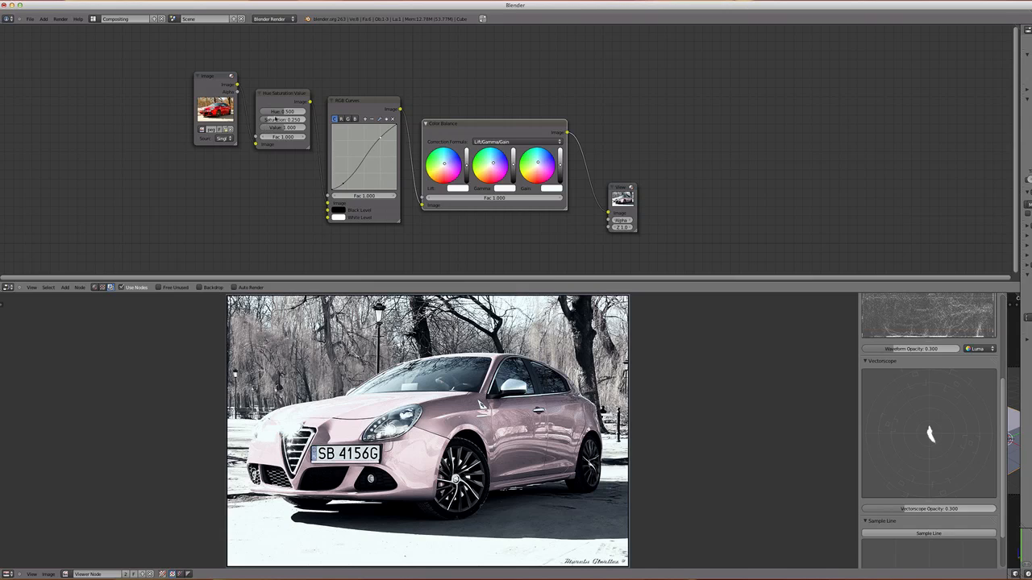
click(275, 119)
text(0.2)
key(Return)
Step: Try a warm yellow-orange gamma tint in the Color Balance node, then shift the gamma to a light cyan-blue
click(494, 164)
click(493, 163)
click(494, 163)
drag(493, 164, 484, 178)
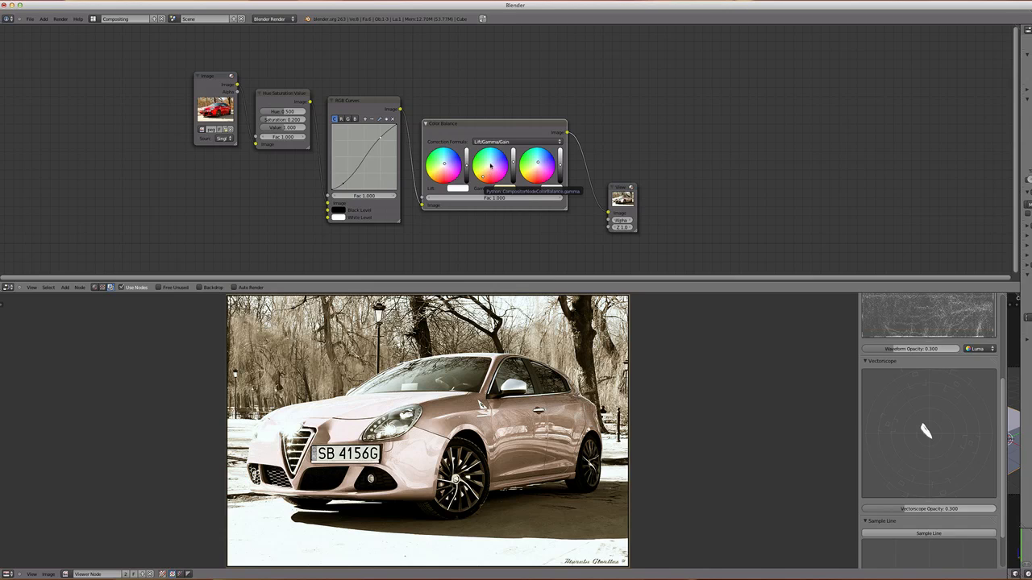
drag(484, 178, 495, 157)
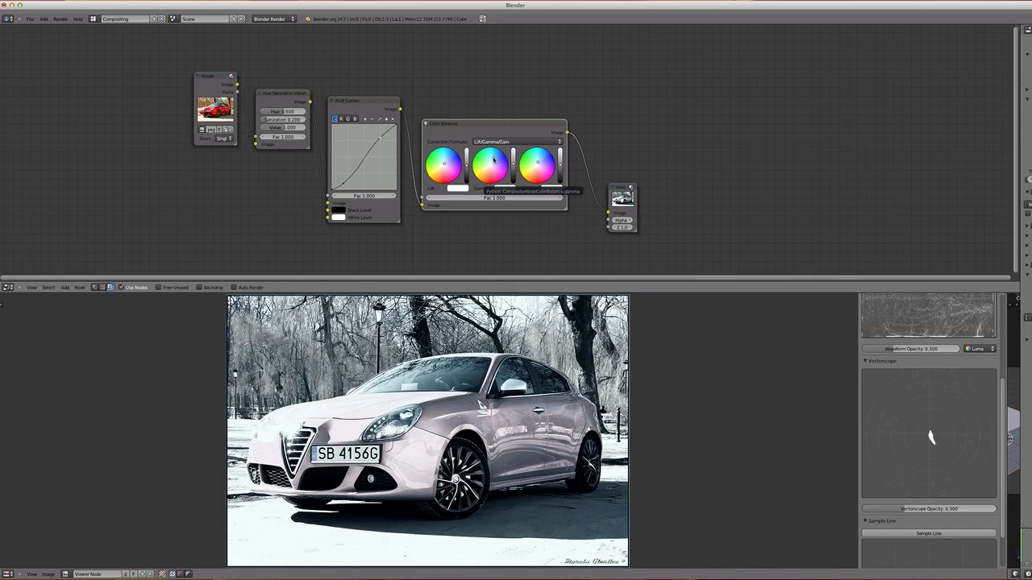
Step: Move the Color Balance node lower in the node chain and nudge the Viewer node slightly down
drag(491, 123, 490, 143)
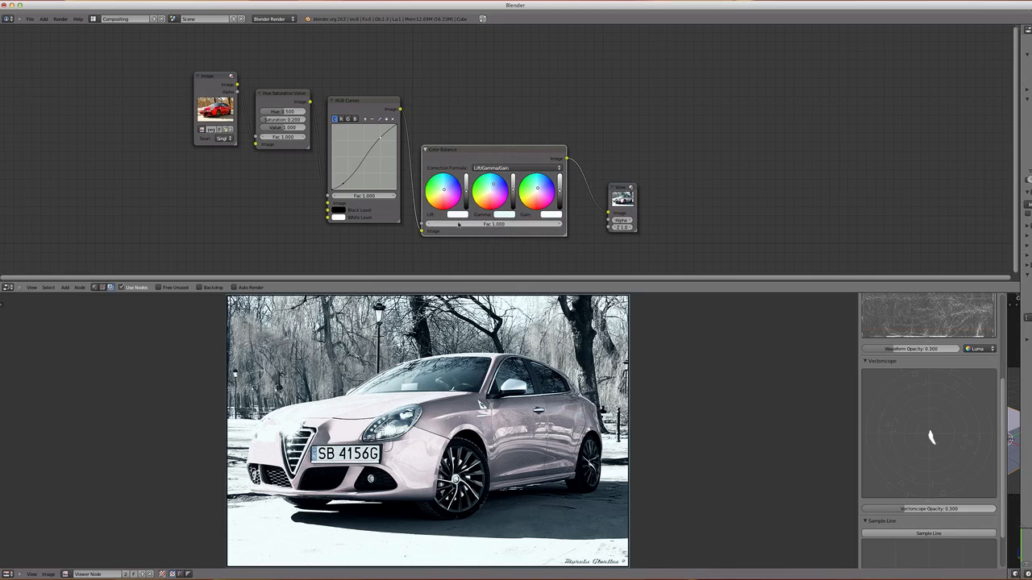
drag(484, 152, 479, 145)
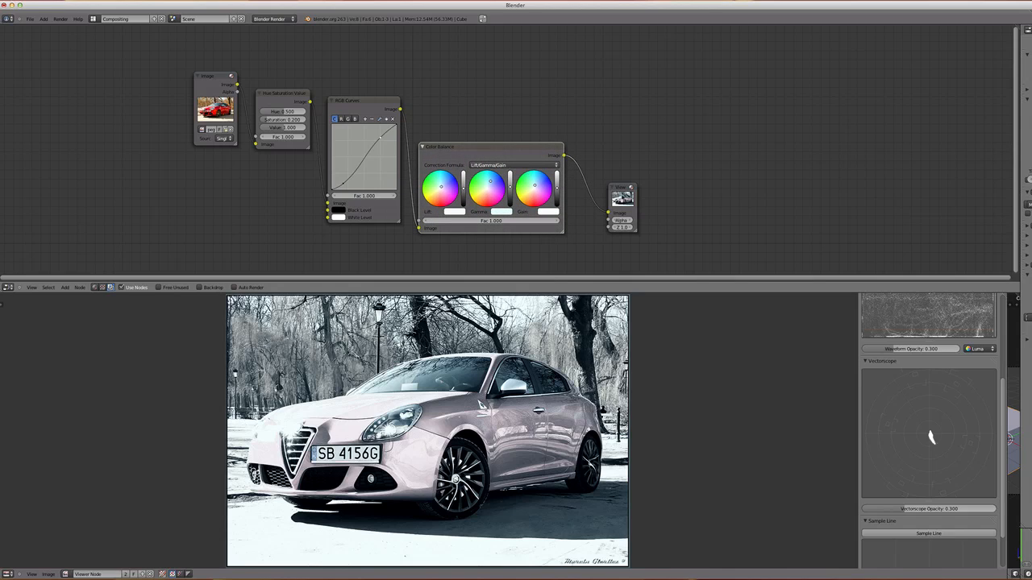
drag(615, 188, 615, 191)
click(517, 158)
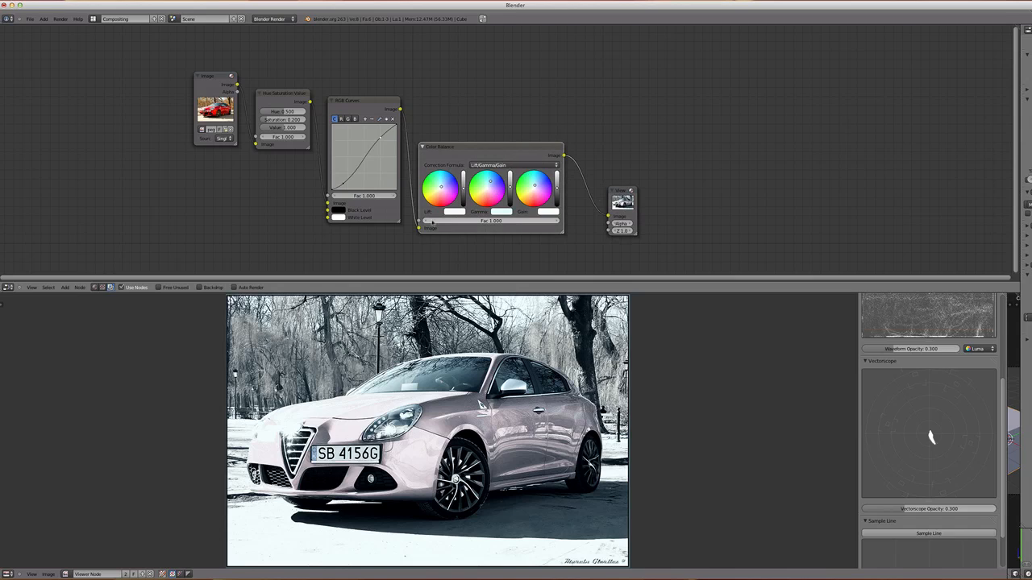
Step: Lower the Fac of the Color Balance, RGB Curves and Hue Saturation Value nodes to 0.6 each
click(427, 222)
click(427, 222)
click(428, 221)
click(427, 222)
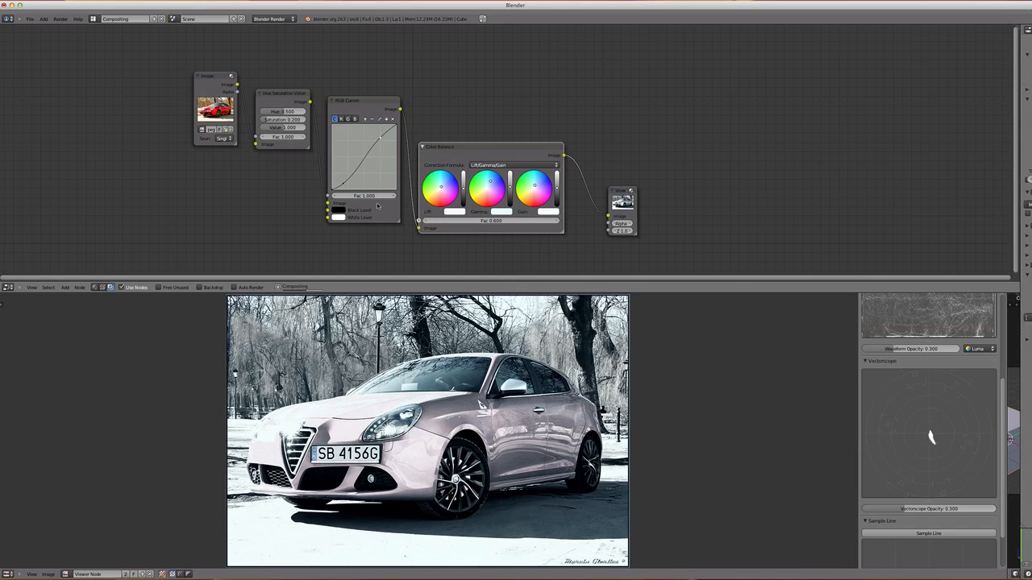
click(335, 196)
click(334, 196)
click(335, 196)
click(335, 196)
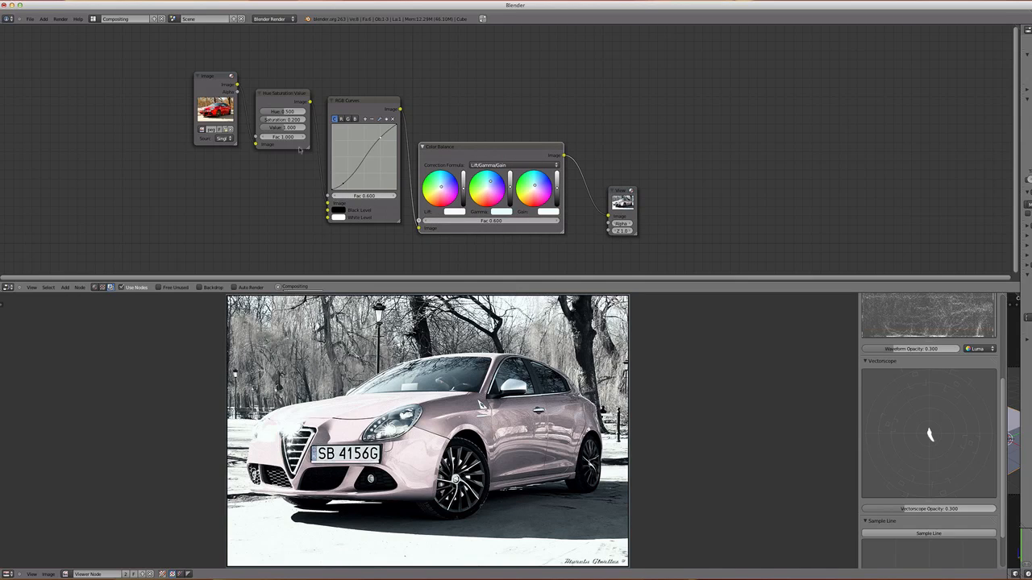
click(262, 137)
click(262, 137)
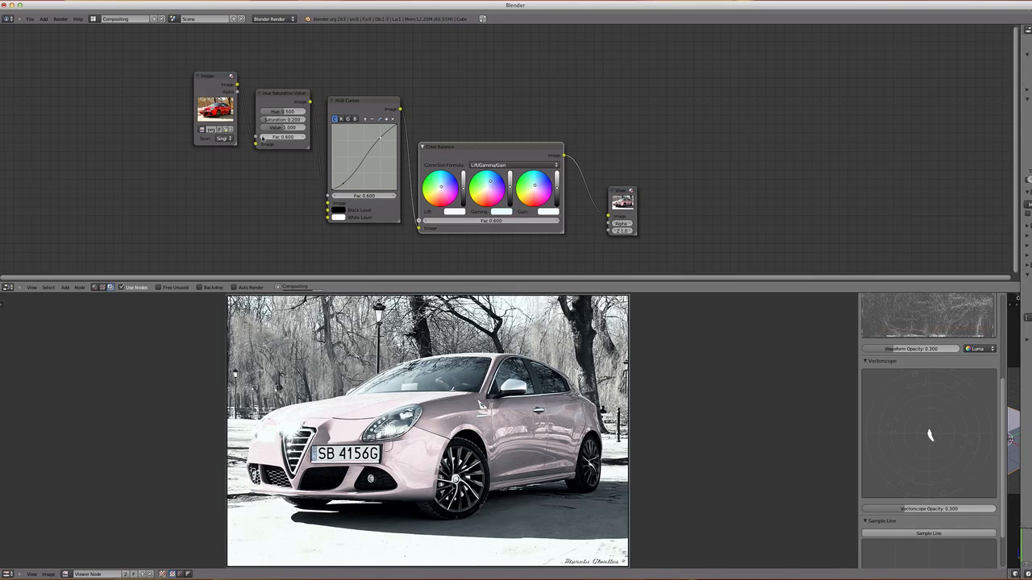
Step: Restore the Fac of the Hue Saturation Value, RGB Curves and Color Balance nodes to 1.0
click(300, 137)
click(300, 137)
click(300, 137)
click(300, 138)
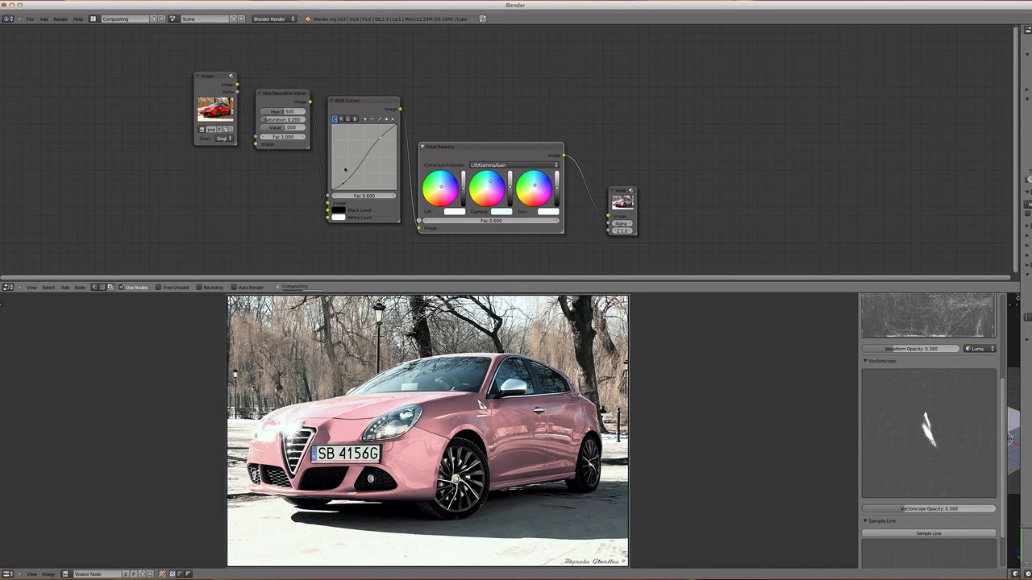
click(393, 196)
click(392, 196)
click(393, 195)
click(393, 196)
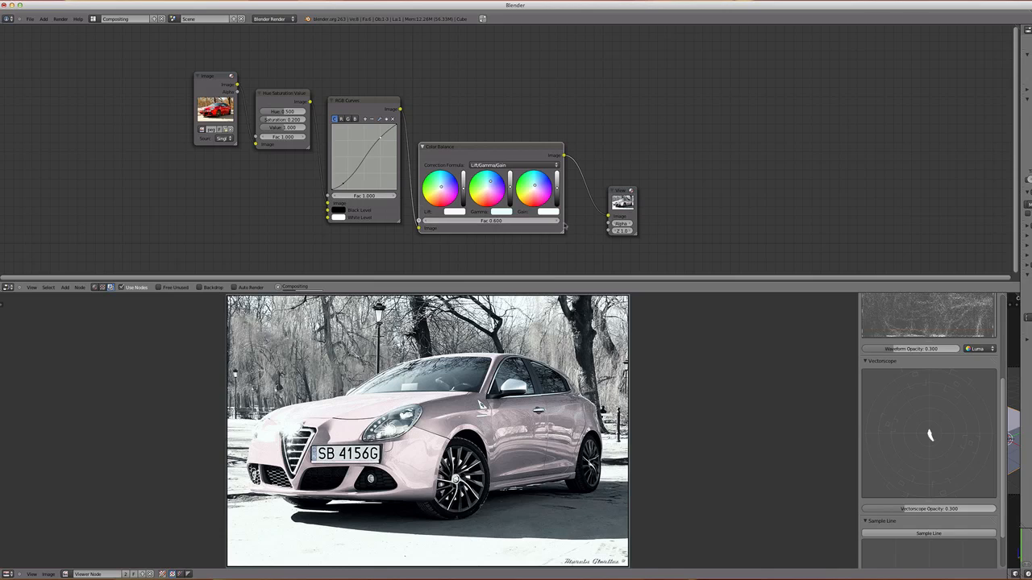
click(558, 221)
click(558, 221)
click(559, 220)
click(559, 221)
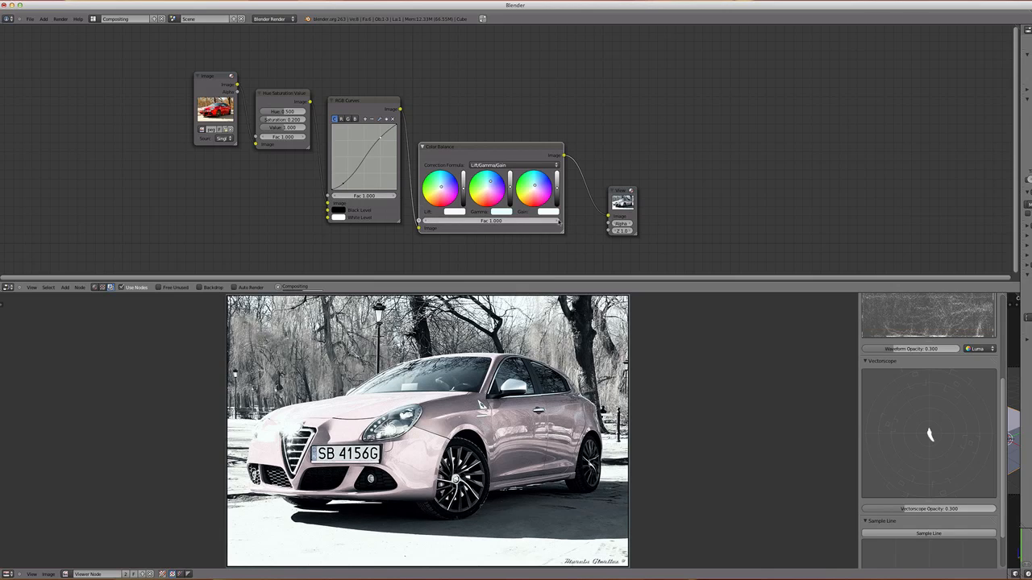
Step: Select all three colour-correction nodes together, then mute and unmute them repeatedly to compare the grade with the original photo
click(348, 101)
click(292, 96)
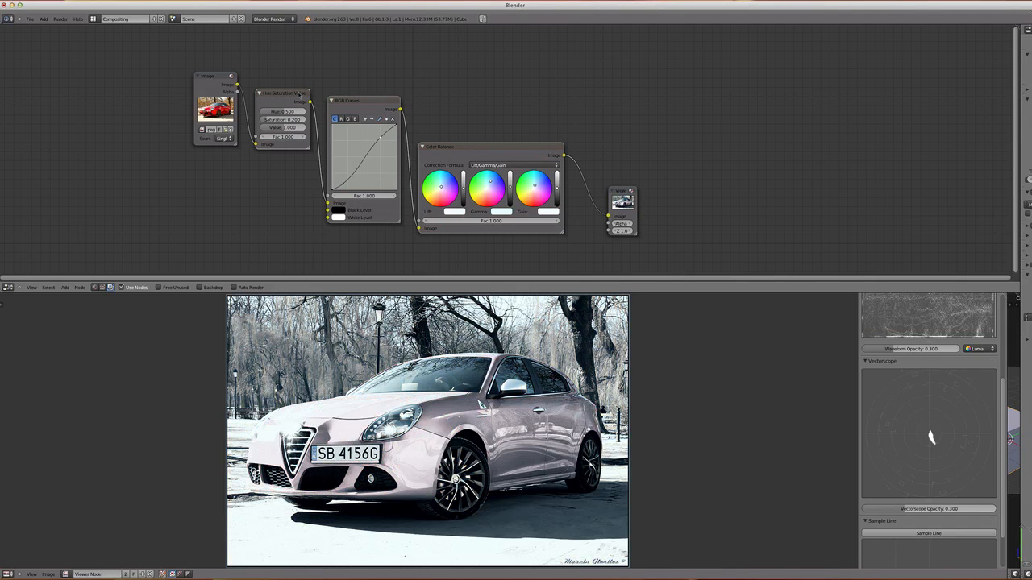
key(m)
key(m)
key(m)
key(m)
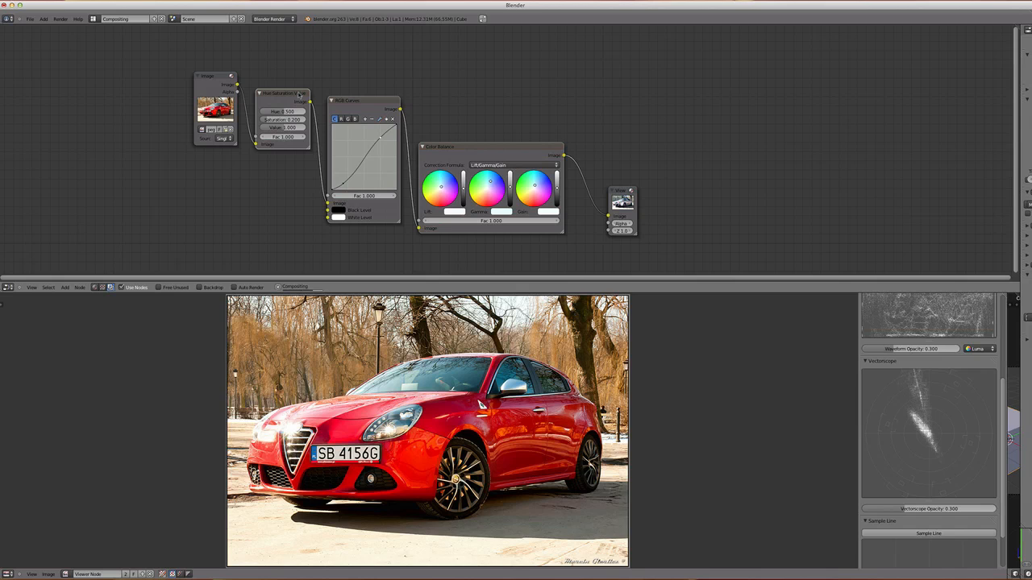
key(m)
key(m)
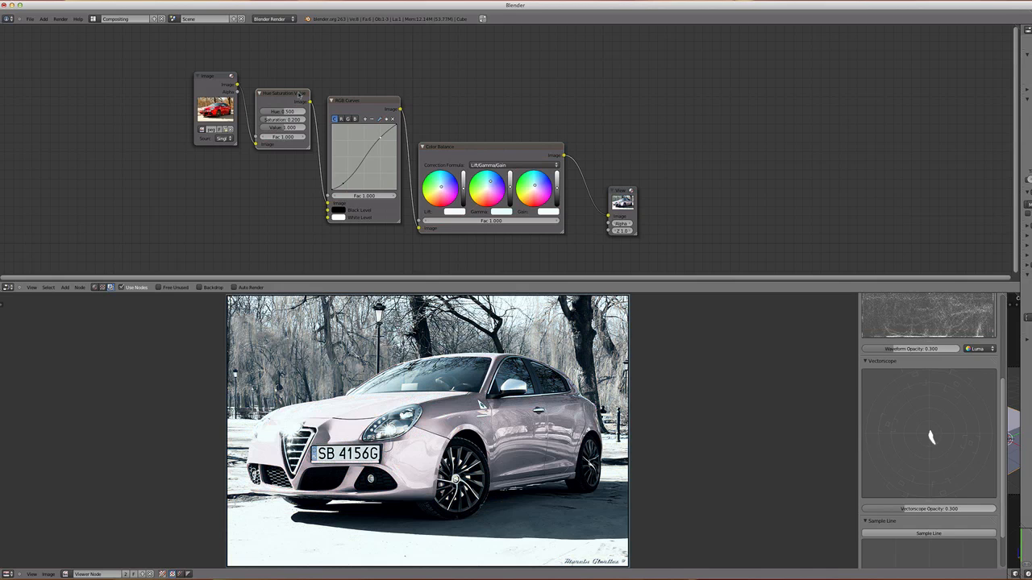